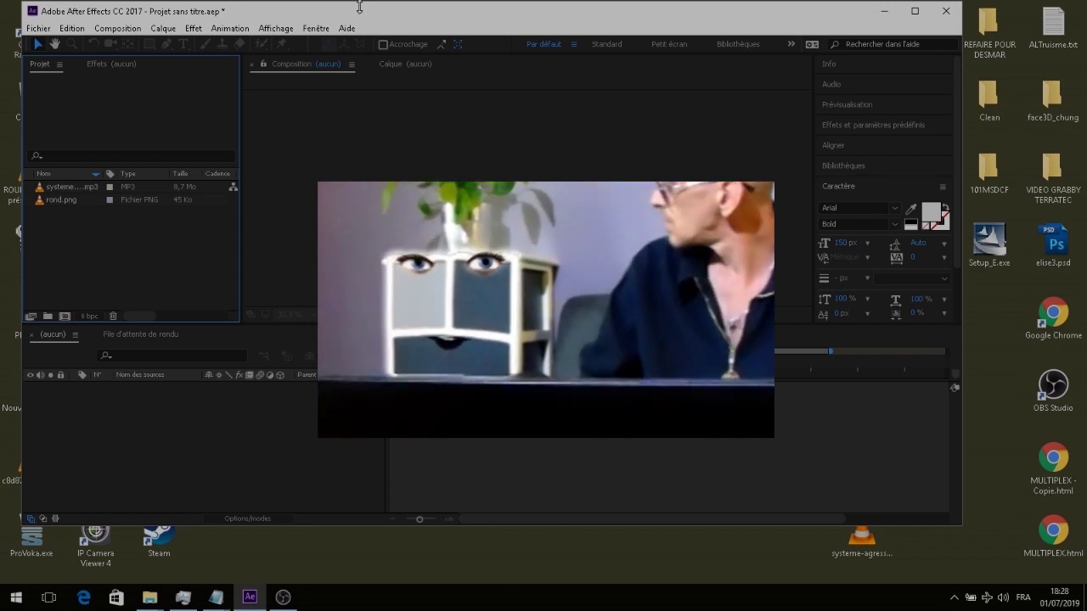
Step: Create a composition from the systeme MP3 file and add rond.png as a layer above the audio
{"action": "double_click", "coordinate": [359, 11]}
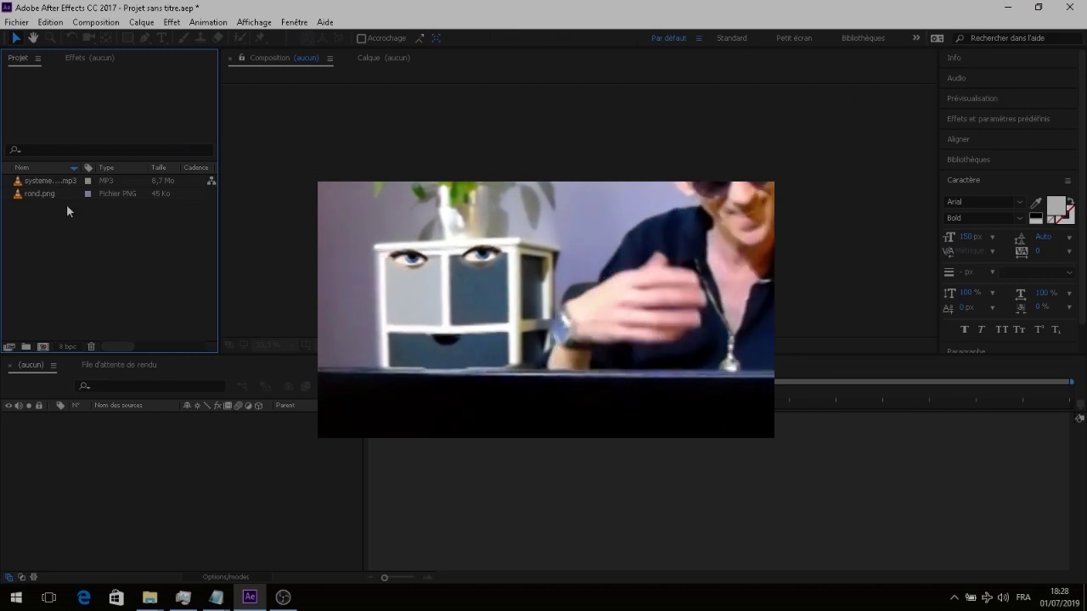
{"action": "left_click", "coordinate": [29, 182]}
{"action": "left_click_drag", "start_coordinate": [30, 182], "coordinate": [57, 466]}
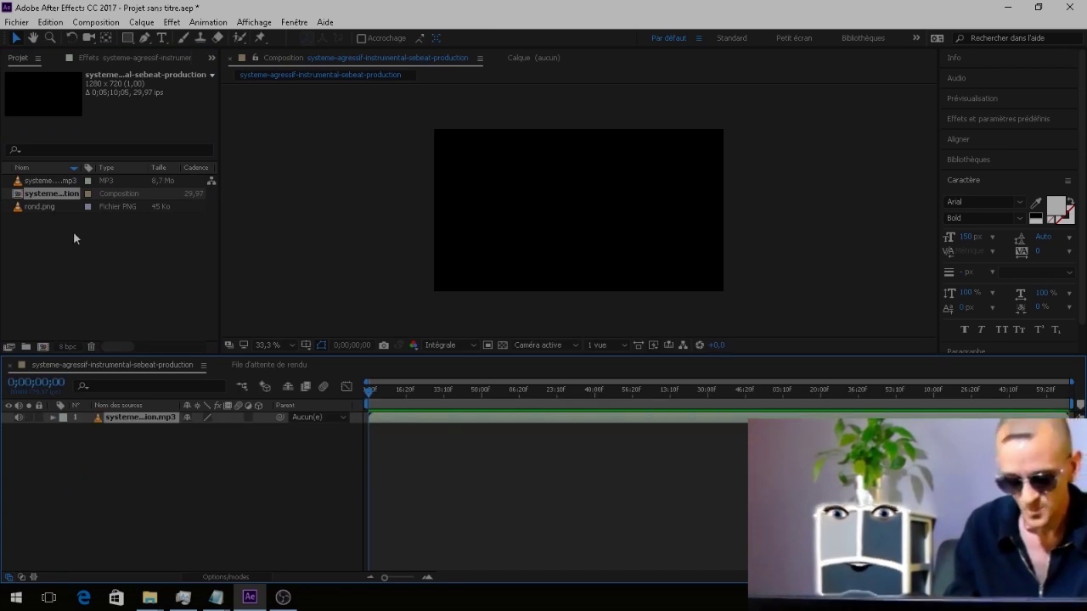
{"action": "left_click_drag", "start_coordinate": [48, 205], "coordinate": [121, 421]}
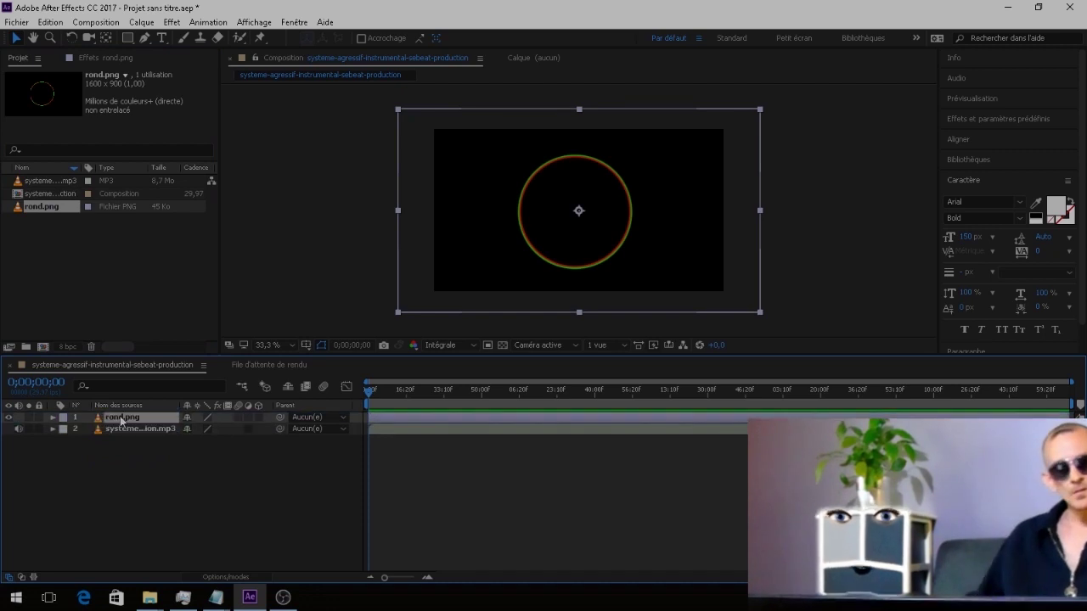
Step: Rename the audio layer as bass
{"action": "left_click", "coordinate": [122, 428]}
{"action": "right_click", "coordinate": [122, 428]}
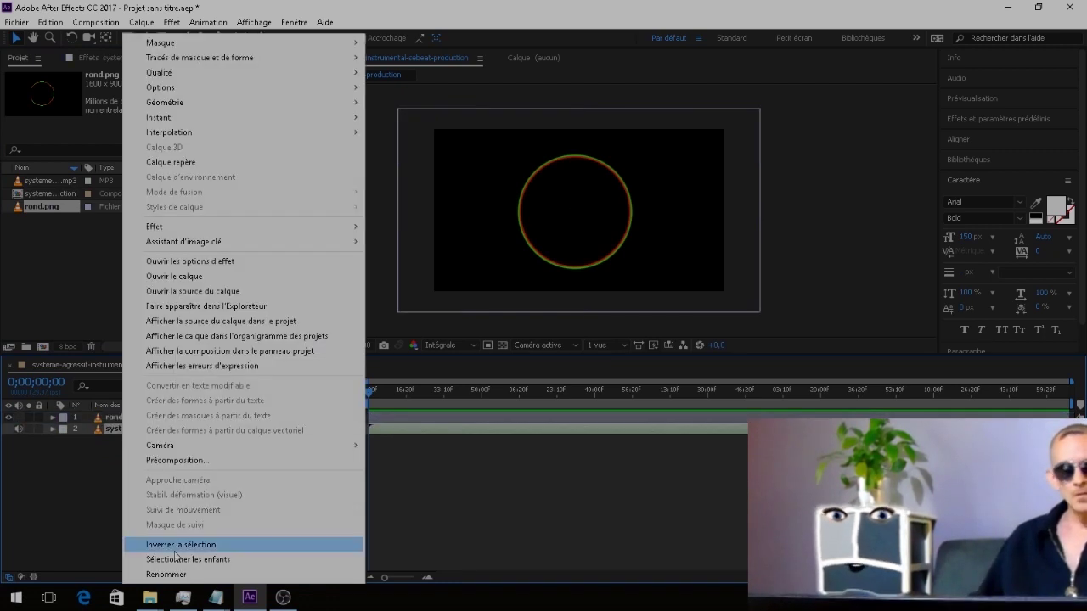
{"action": "left_click", "coordinate": [191, 580]}
{"action": "type", "text": "b"}
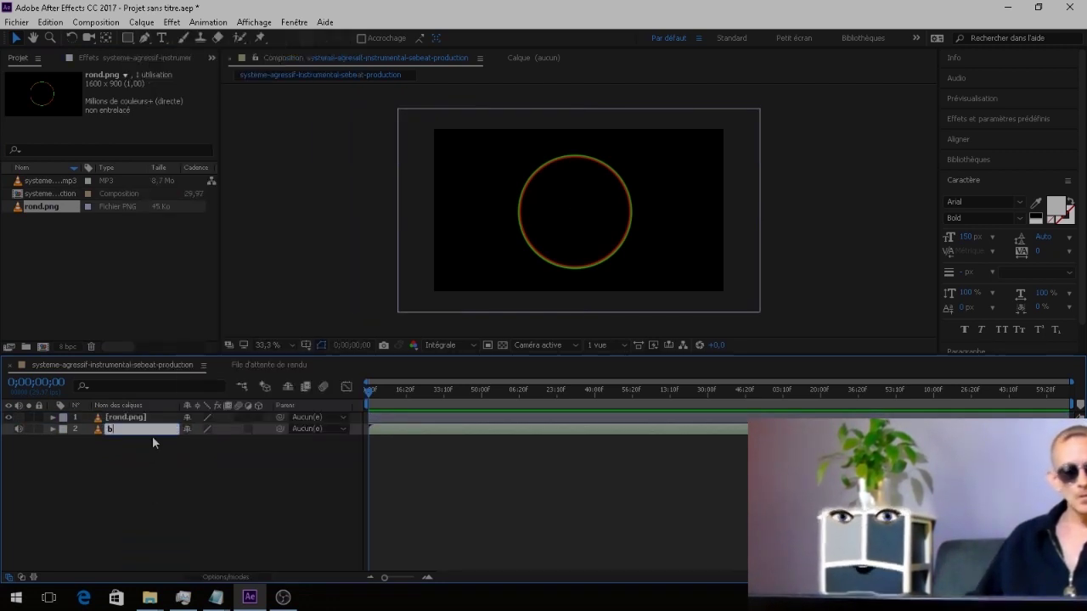
{"action": "type", "text": "ass"}
{"action": "key", "text": "Return"}
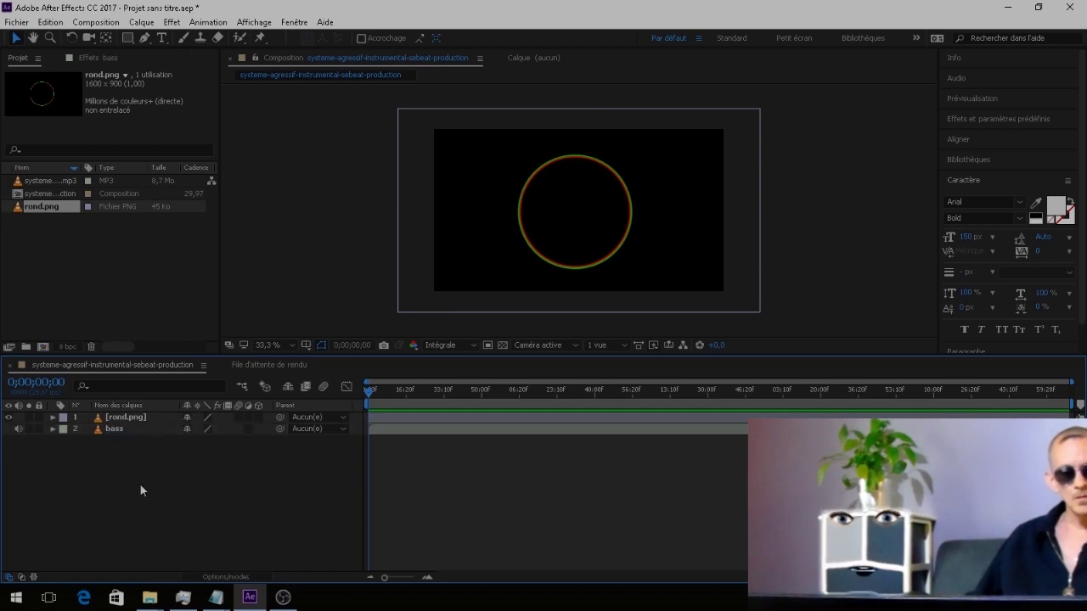
Step: Apply the Basses/Aigus audio effect to the bass layer with Basses at 100 and Aigus at -100
{"action": "left_click", "coordinate": [117, 430]}
{"action": "right_click", "coordinate": [118, 434]}
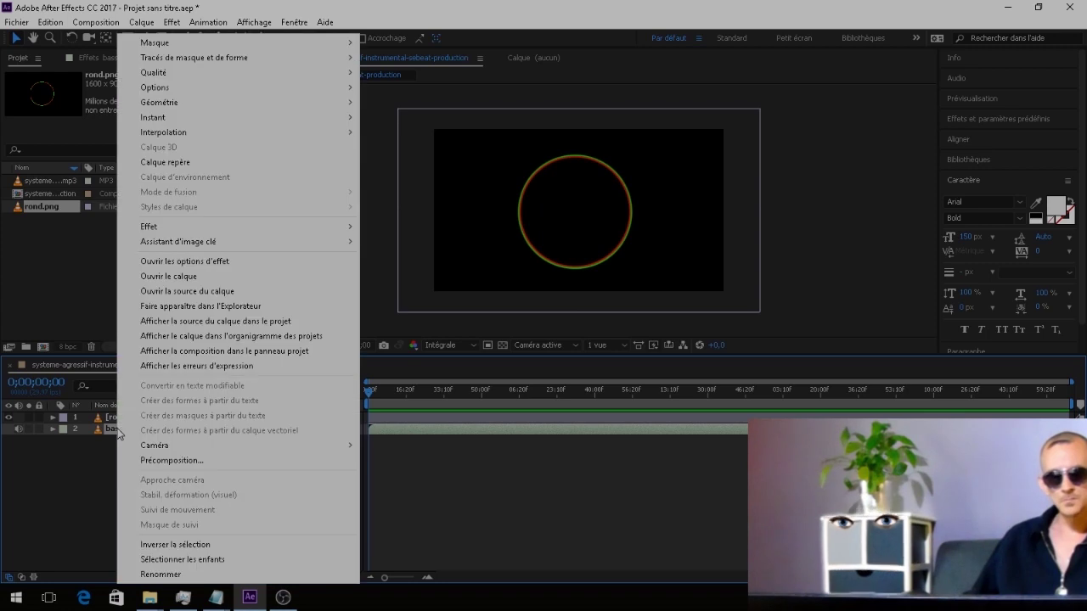
{"action": "mouse_move", "coordinate": [349, 234]}
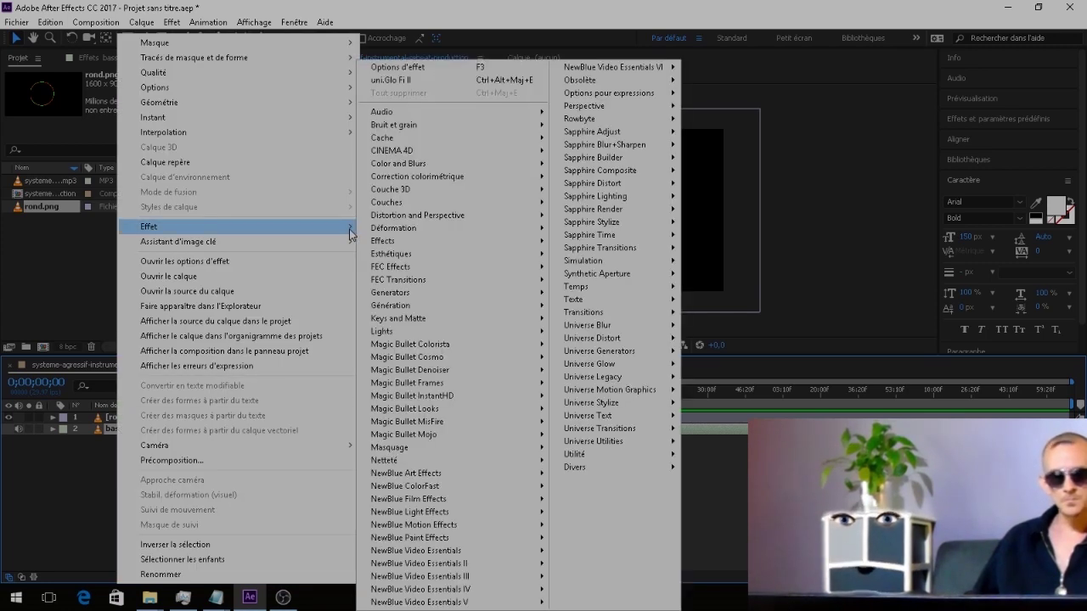
{"action": "mouse_move", "coordinate": [489, 115]}
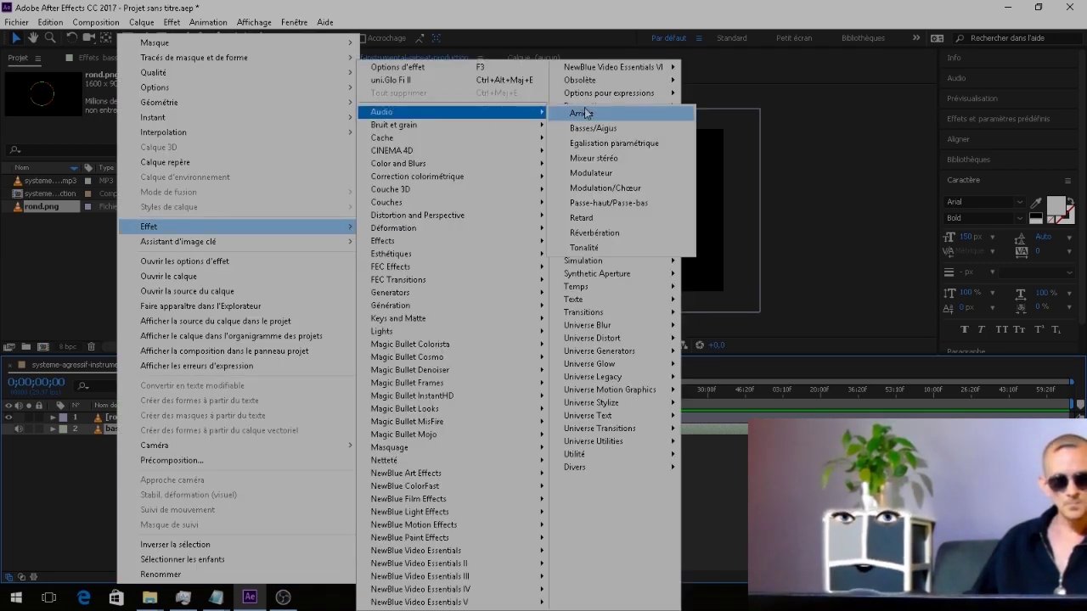
{"action": "left_click", "coordinate": [598, 132]}
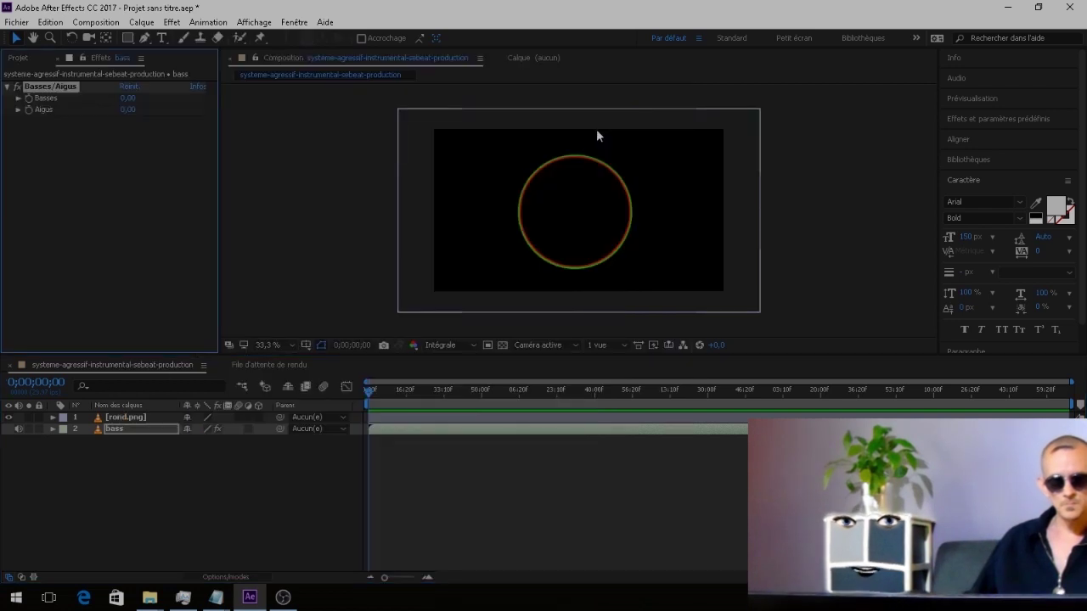
{"action": "left_click_drag", "start_coordinate": [128, 98], "coordinate": [354, 103]}
{"action": "left_click_drag", "start_coordinate": [126, 110], "coordinate": [2, 131]}
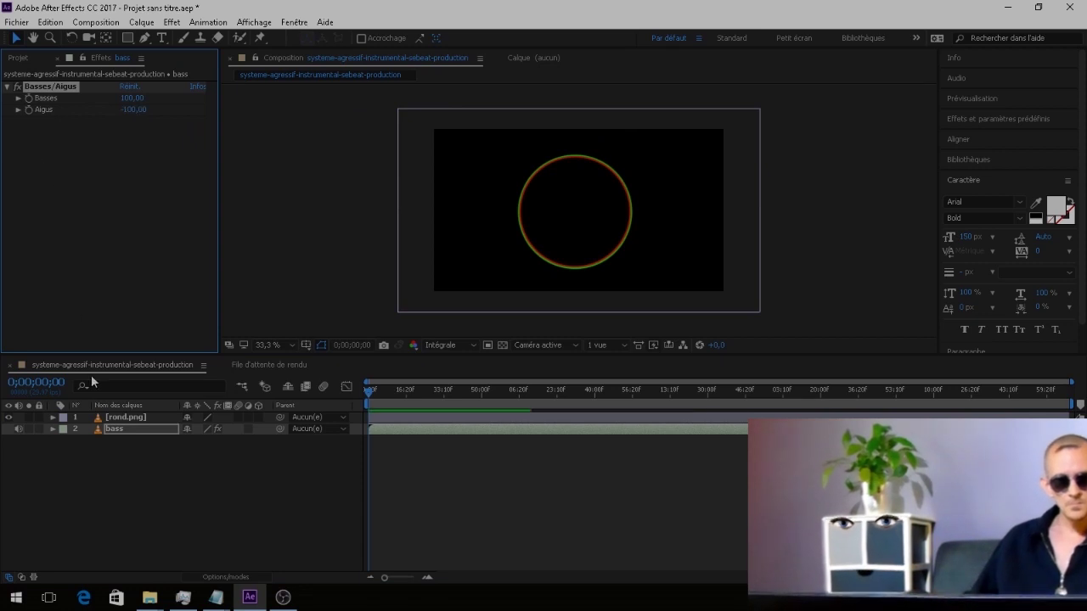
Step: Convert the bass layer's audio data into keyframes with the keyframe assistant
{"action": "right_click", "coordinate": [109, 429]}
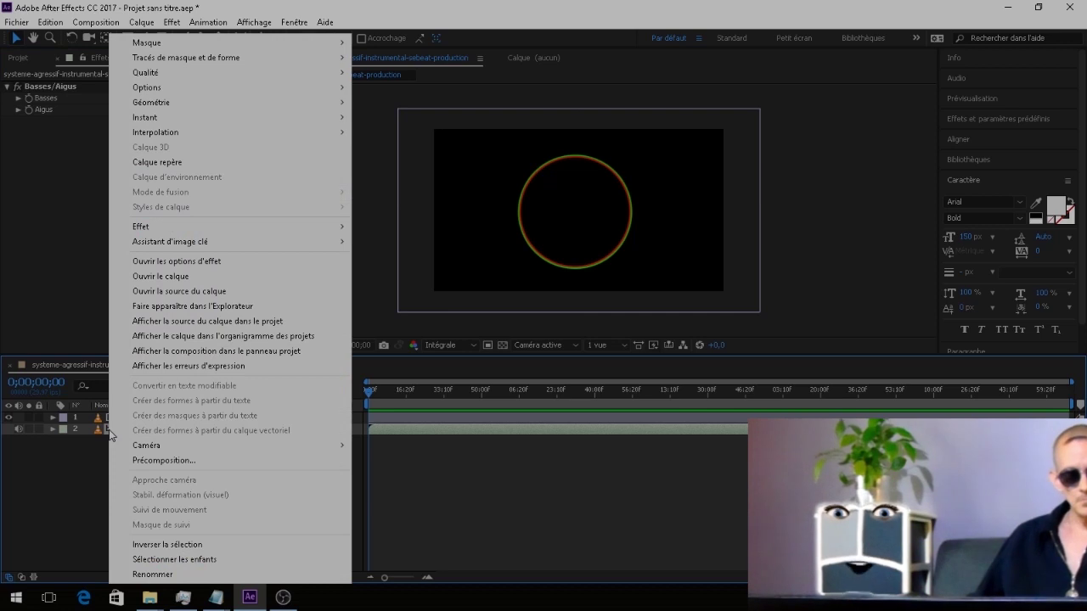
{"action": "mouse_move", "coordinate": [345, 243]}
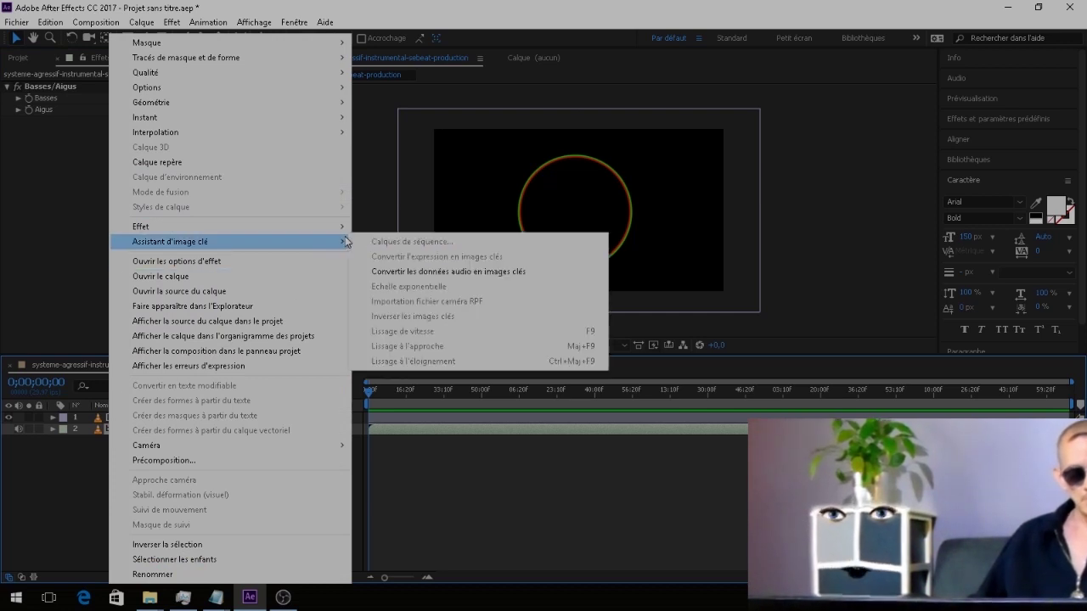
{"action": "left_click", "coordinate": [447, 276]}
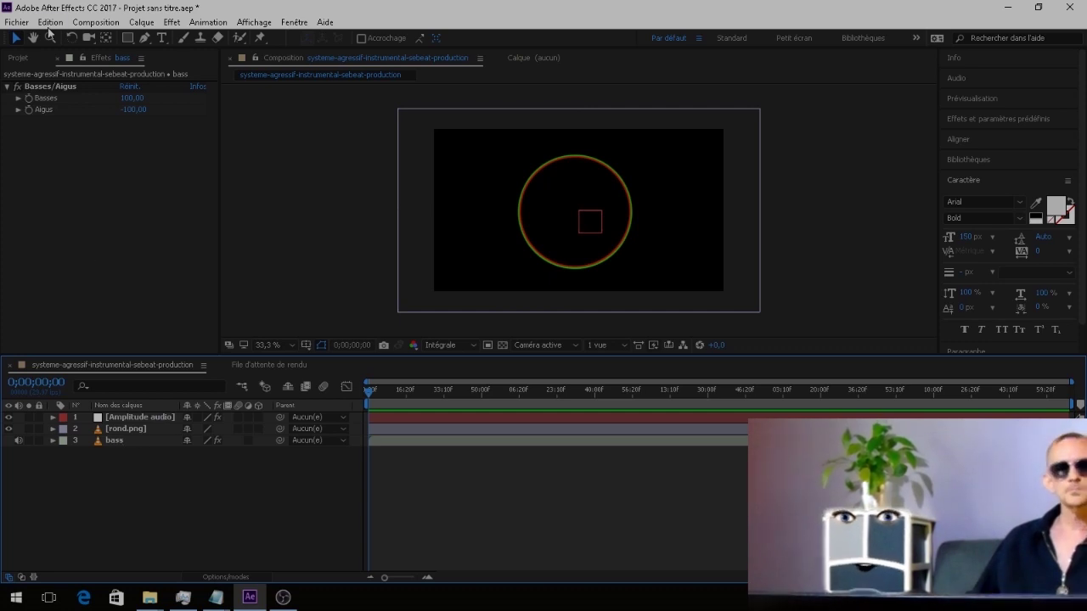
Step: Delete the Basses/Aigus effect from the bass layer and the Couche de gauche and Couche de droite effects from the Amplitude audio layer
{"action": "left_click", "coordinate": [42, 87]}
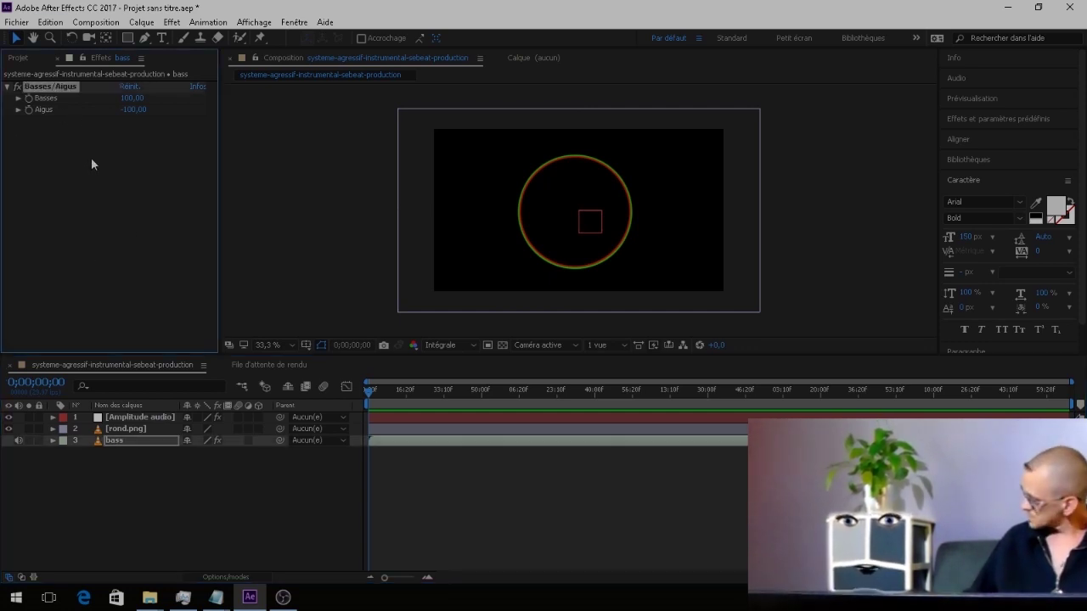
{"action": "key", "text": "Delete"}
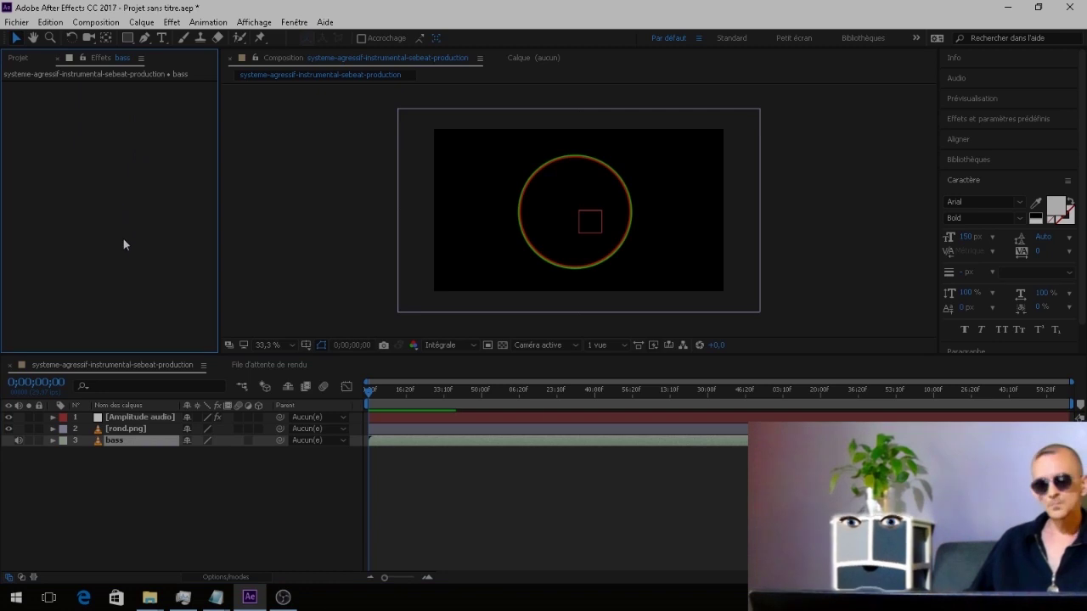
{"action": "left_click", "coordinate": [135, 419]}
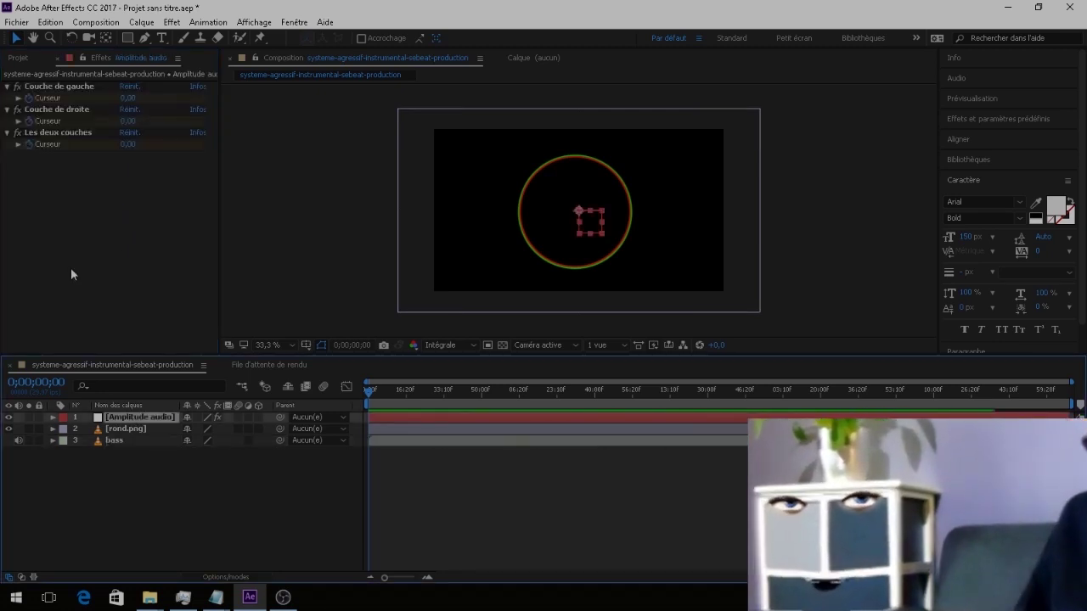
{"action": "left_click", "coordinate": [78, 89]}
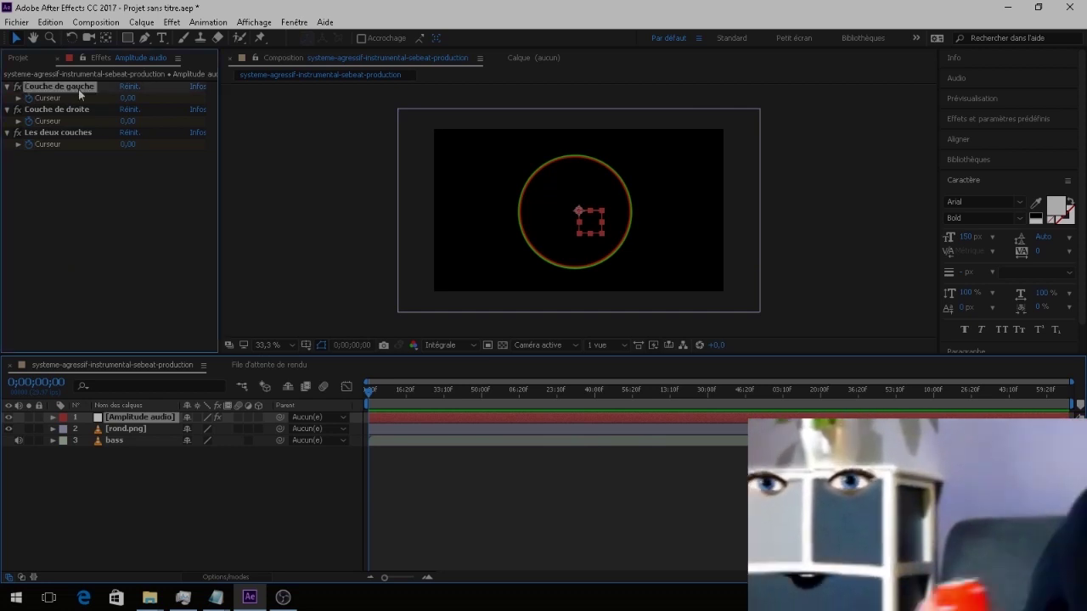
{"action": "left_click", "coordinate": [74, 109], "text": "ctrl"}
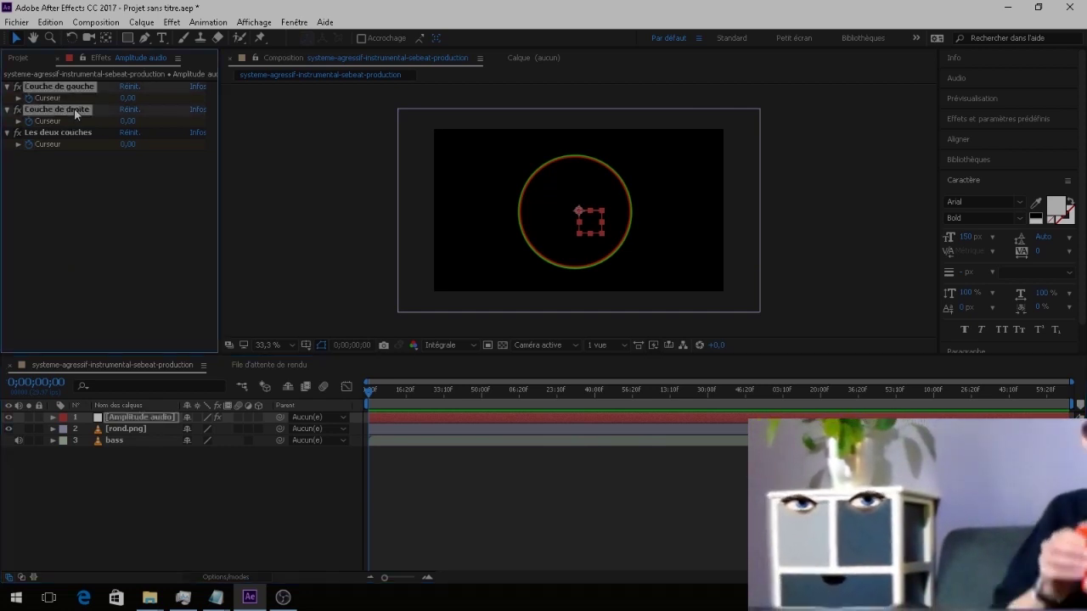
{"action": "key", "text": "Delete"}
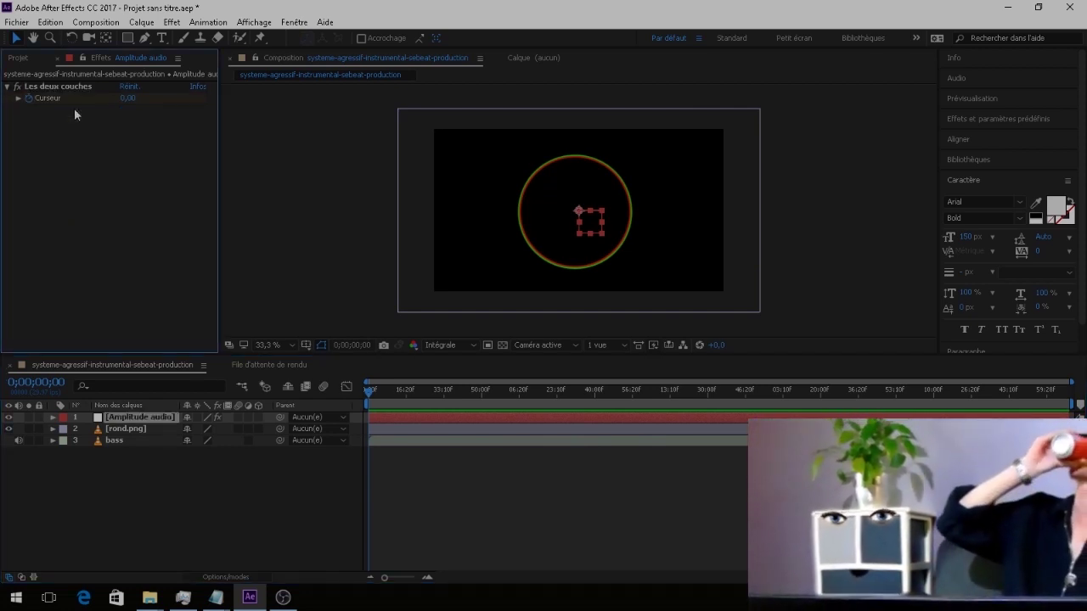
Step: Add a Position expression to the Amplitude audio layer by pasting the copied code: temp = effect("Les deux couches")("Curseur"); [temp, temp]
{"action": "left_click", "coordinate": [127, 419]}
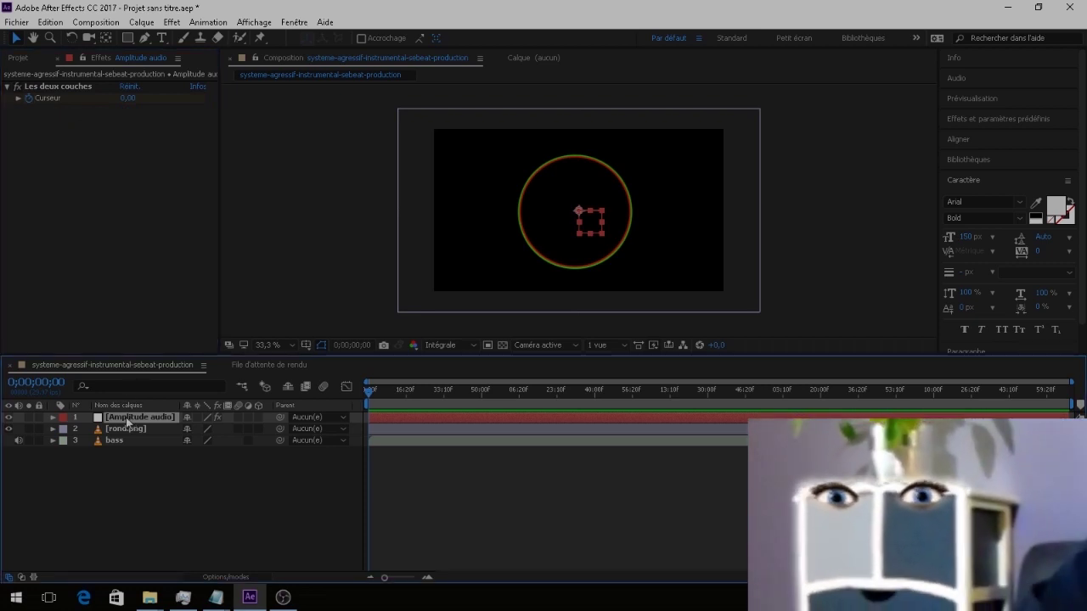
{"action": "key", "text": "p"}
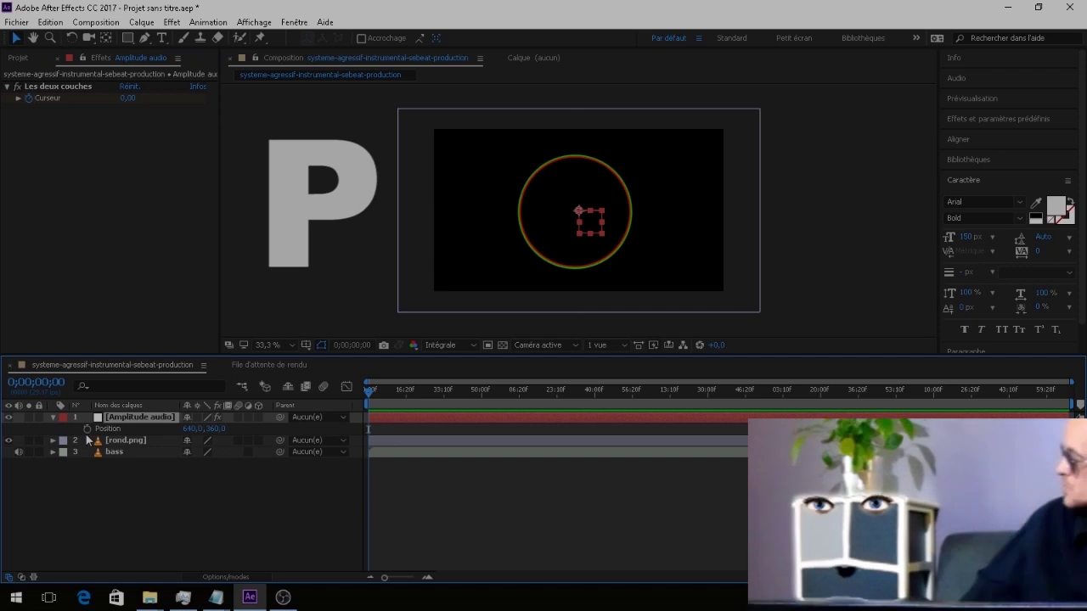
{"action": "right_click", "coordinate": [88, 433], "text": "alt"}
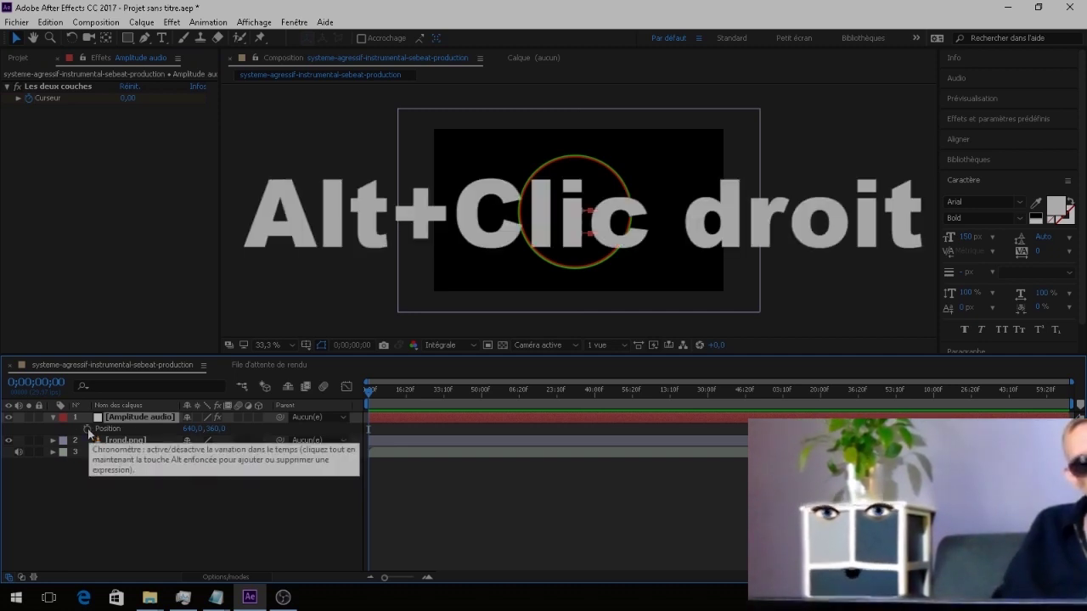
{"action": "left_click", "coordinate": [87, 428], "text": "alt"}
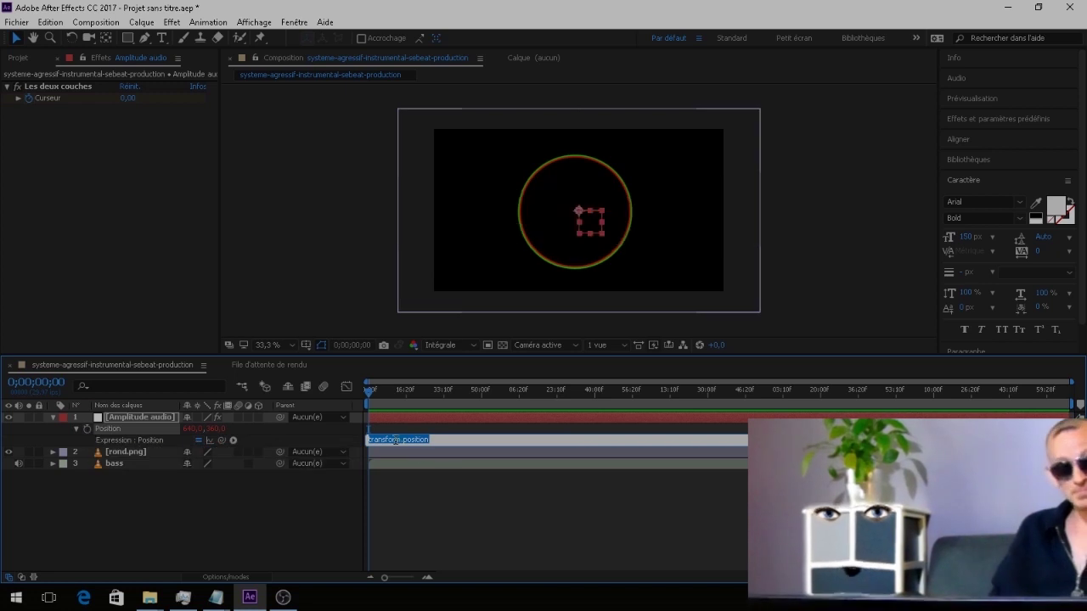
{"action": "right_click", "coordinate": [384, 440]}
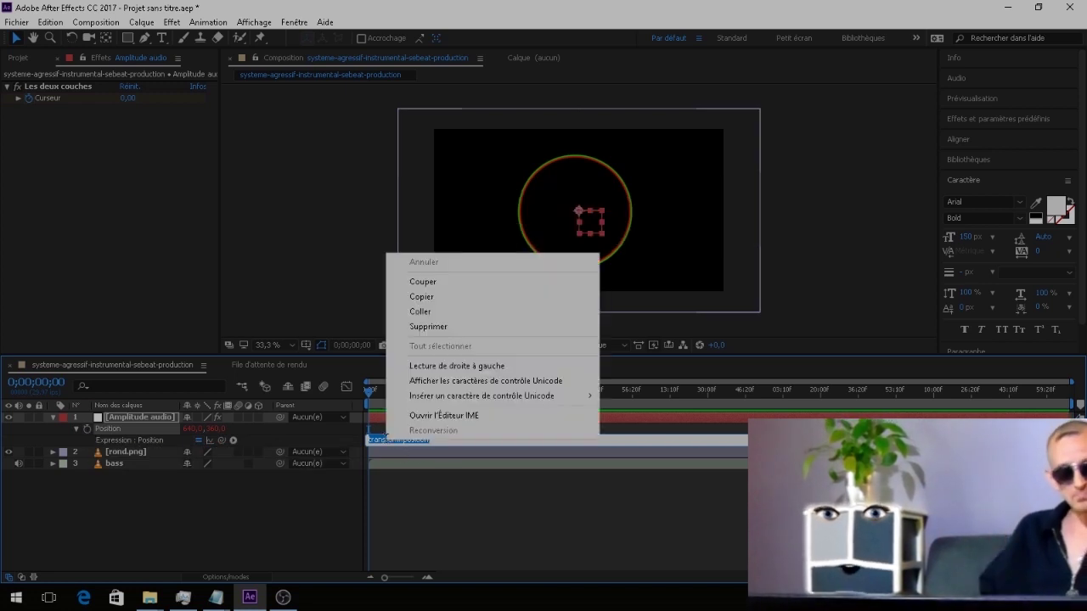
{"action": "left_click", "coordinate": [429, 311]}
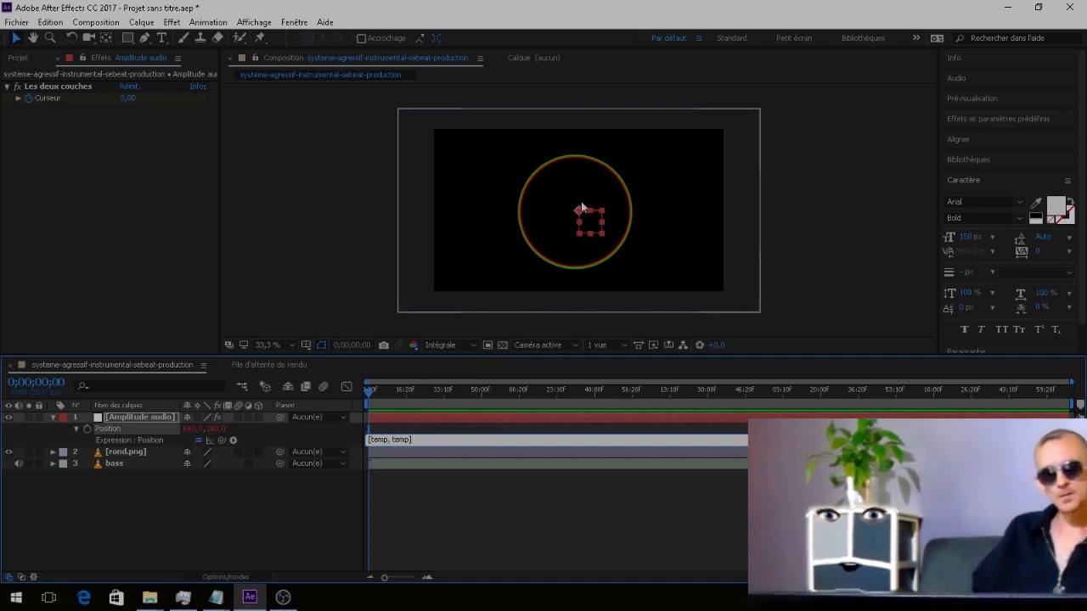
{"action": "left_click", "coordinate": [284, 238]}
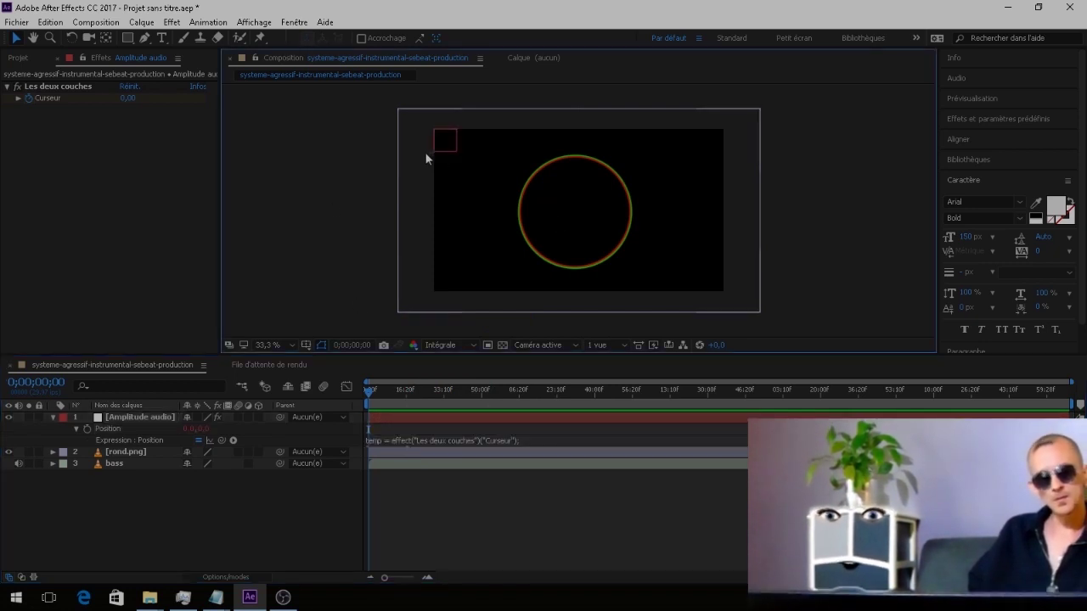
{"action": "left_click_drag", "start_coordinate": [370, 391], "coordinate": [346, 391]}
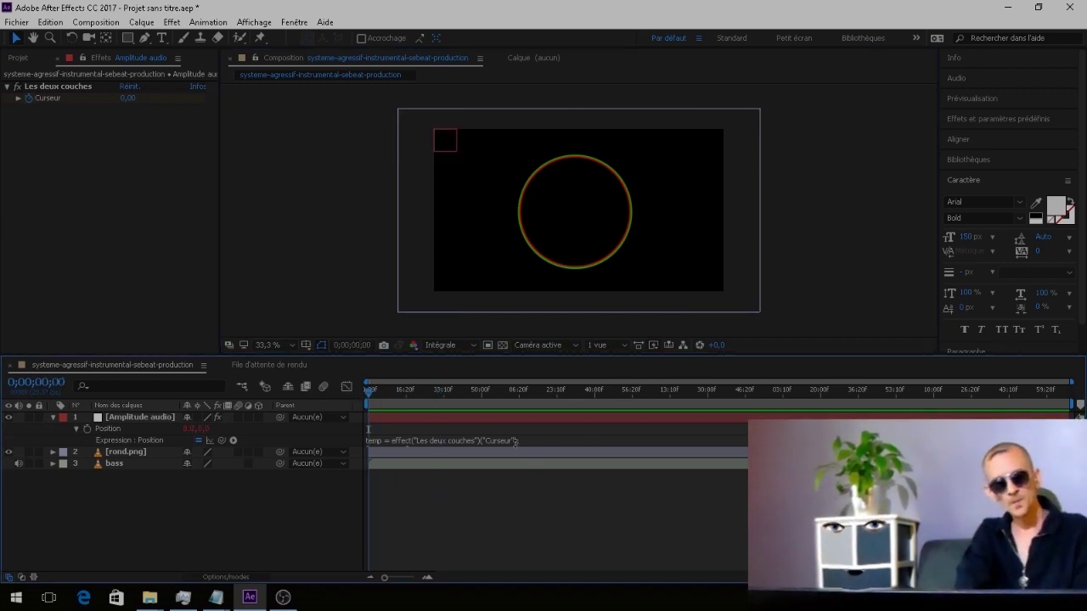
Step: Add an expression to rond.png's Echelle property that links it to the Position of the Amplitude audio layer
{"action": "left_click", "coordinate": [52, 453]}
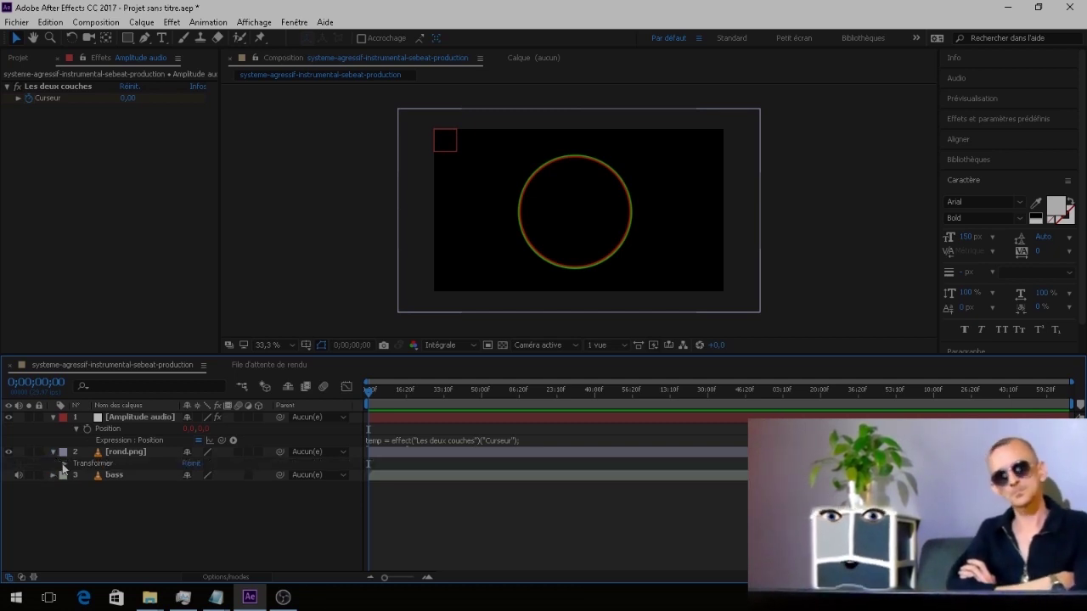
{"action": "left_click", "coordinate": [64, 464]}
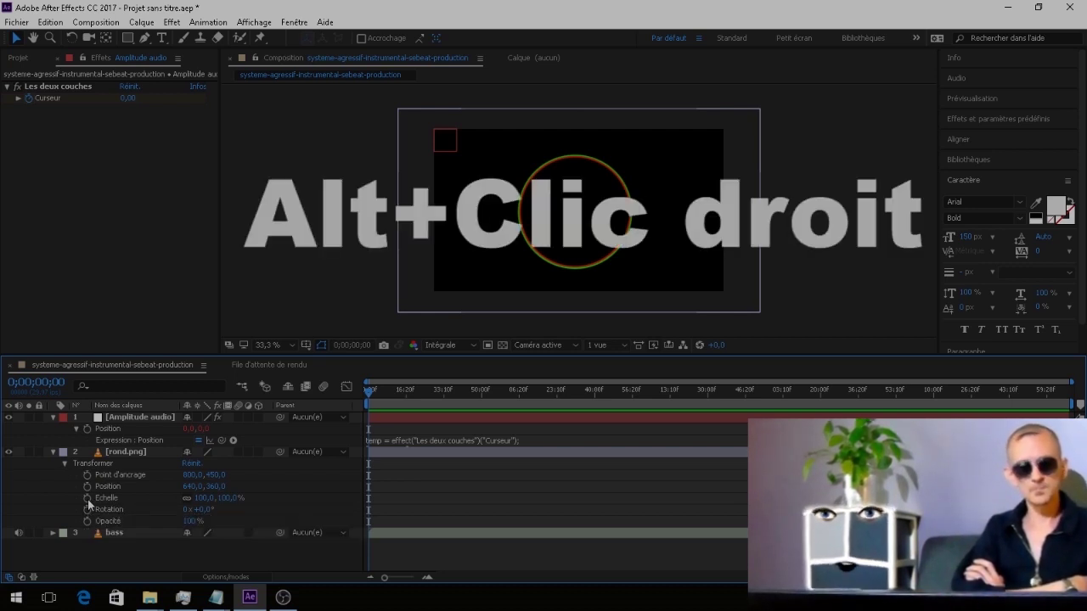
{"action": "left_click", "coordinate": [87, 501], "text": "alt"}
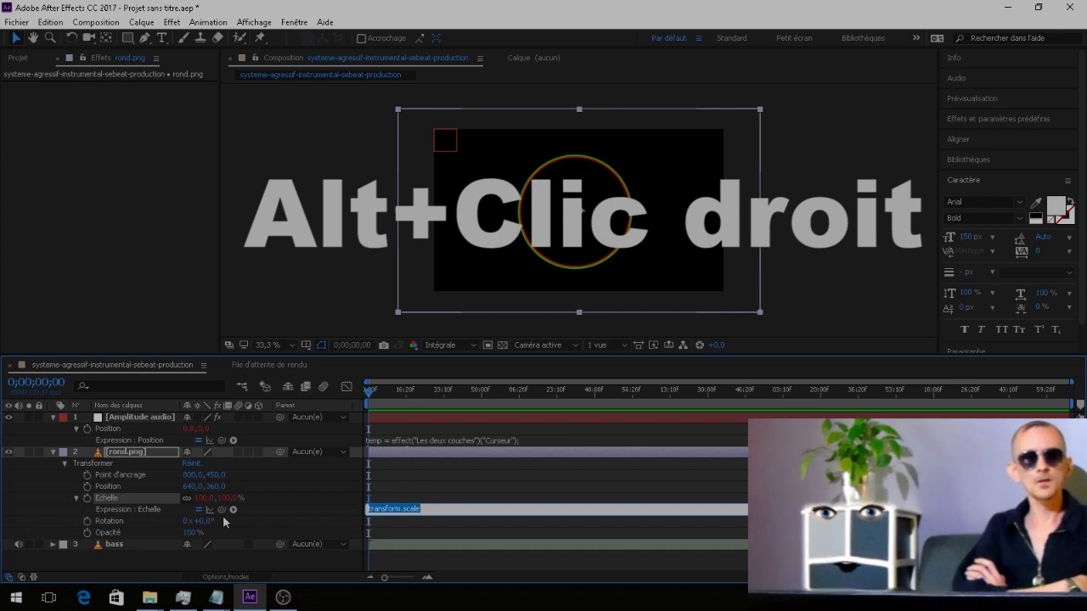
{"action": "left_click_drag", "start_coordinate": [222, 510], "coordinate": [113, 434]}
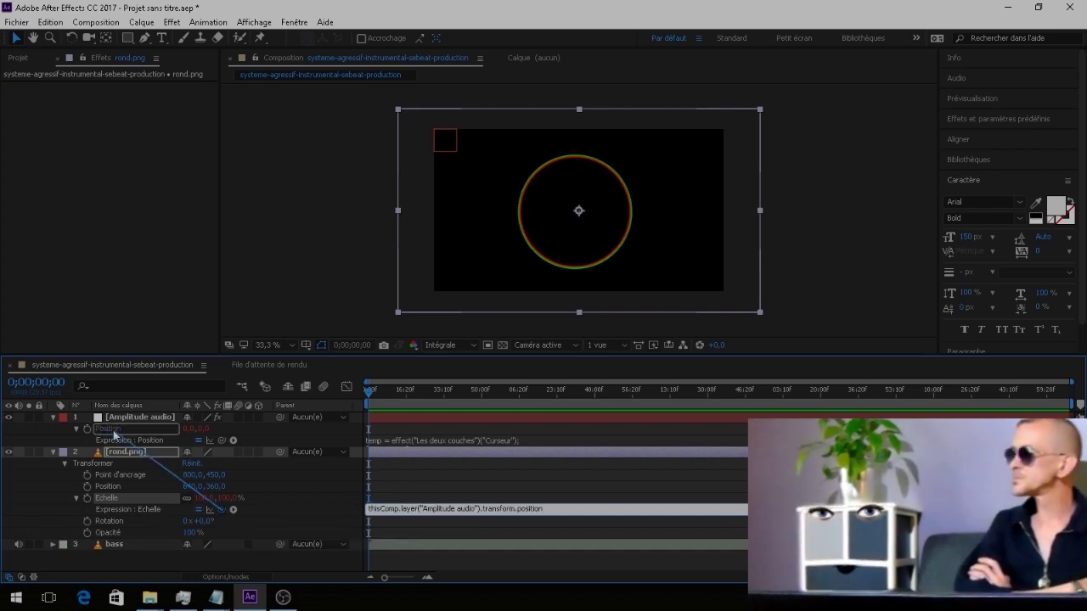
{"action": "left_click", "coordinate": [270, 287]}
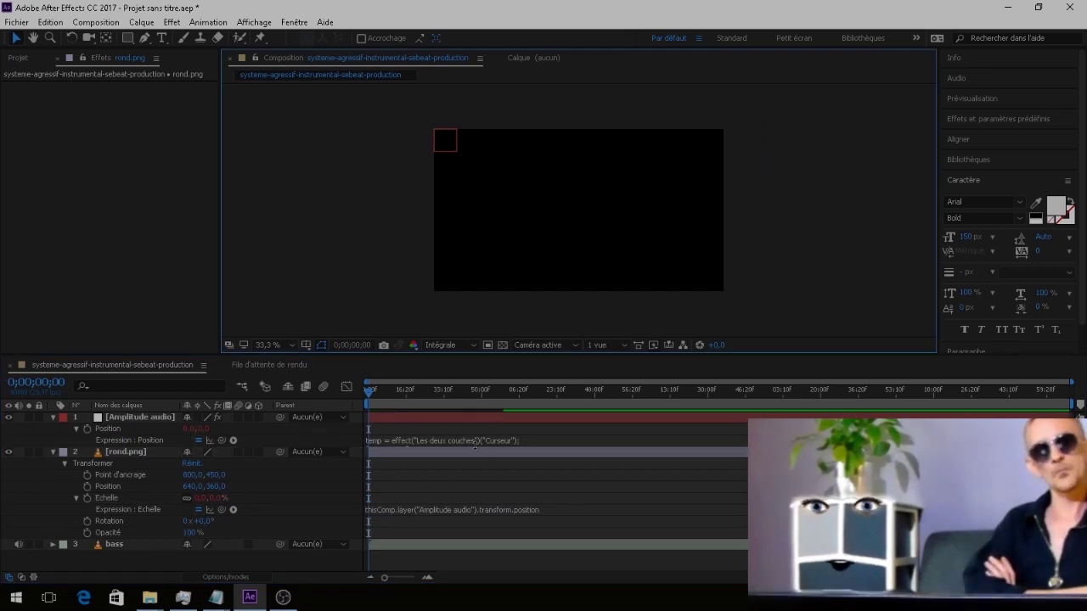
Step: Append +[100,100] to the second line of the Amplitude audio layer's Position expression and scrub the timeline to check the circle's size
{"action": "left_click", "coordinate": [430, 440]}
{"action": "left_click", "coordinate": [425, 449]}
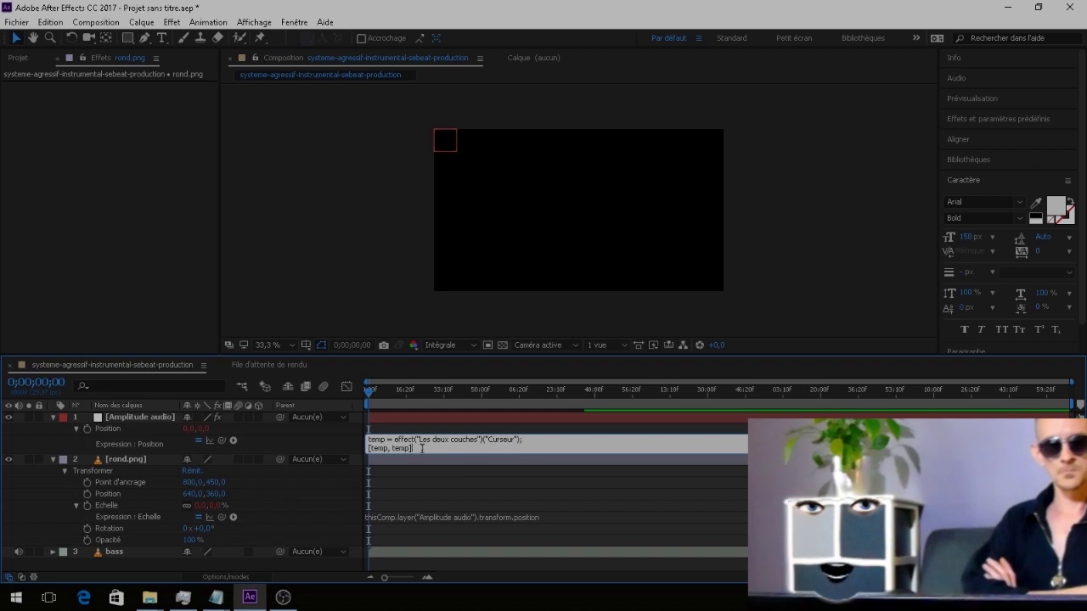
{"action": "type", "text": "+["}
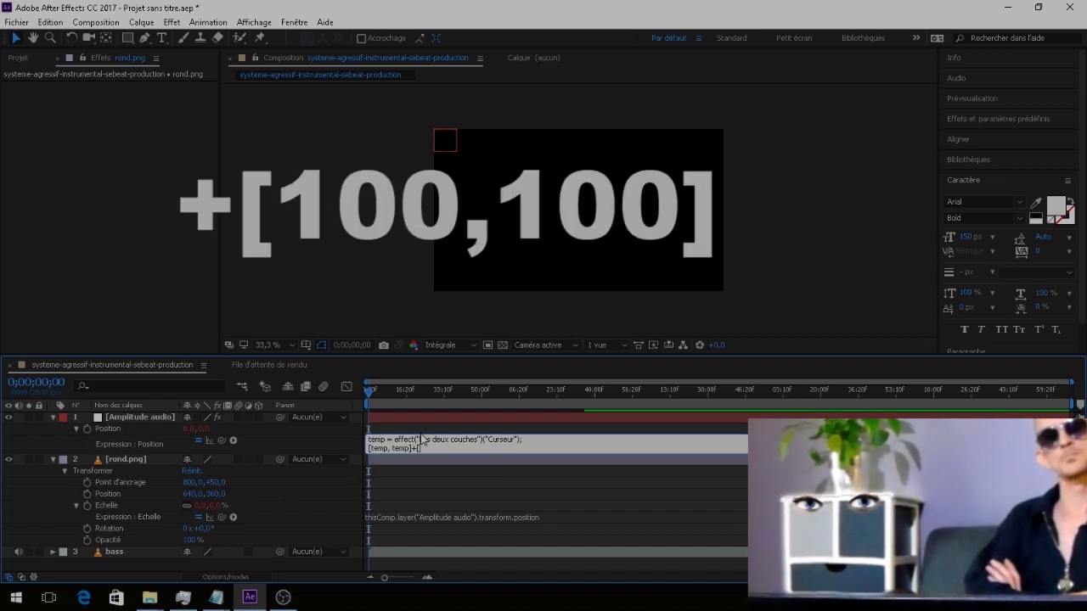
{"action": "key", "text": "BackSpace"}
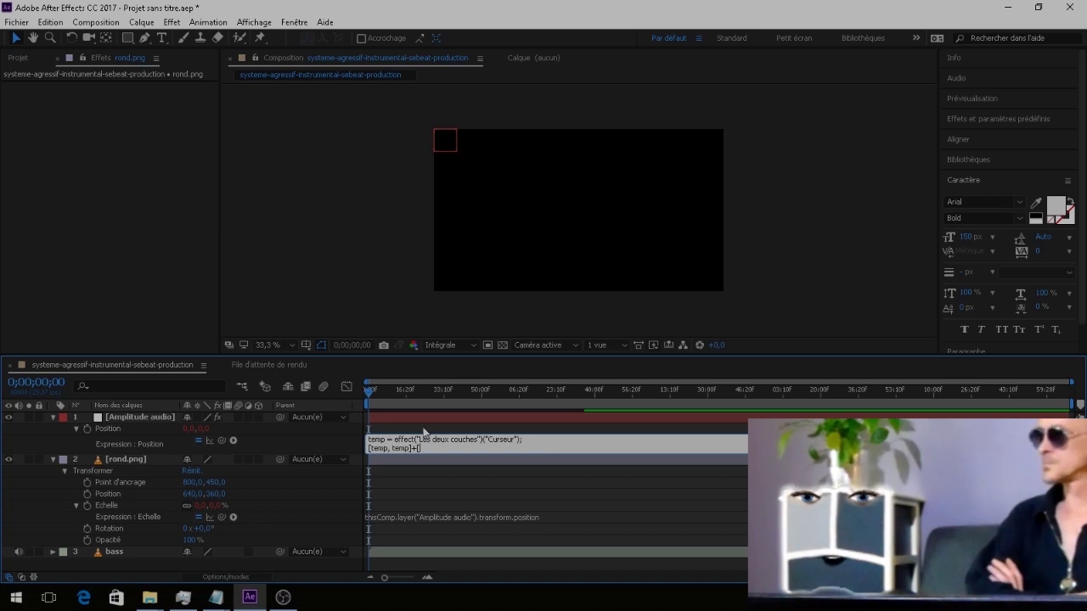
{"action": "type", "text": "100"}
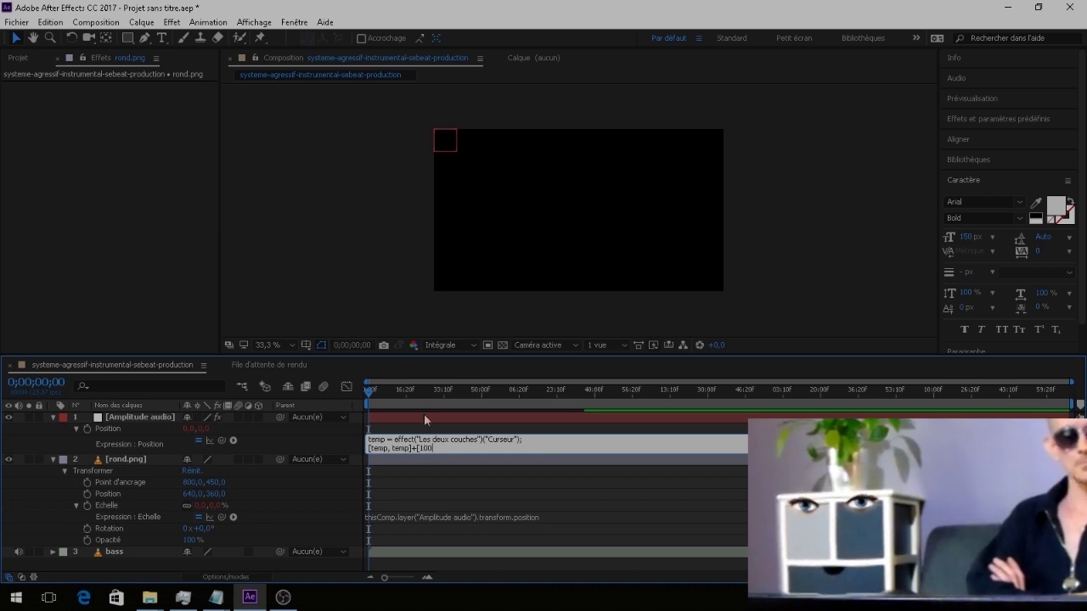
{"action": "type", "text": ",100"}
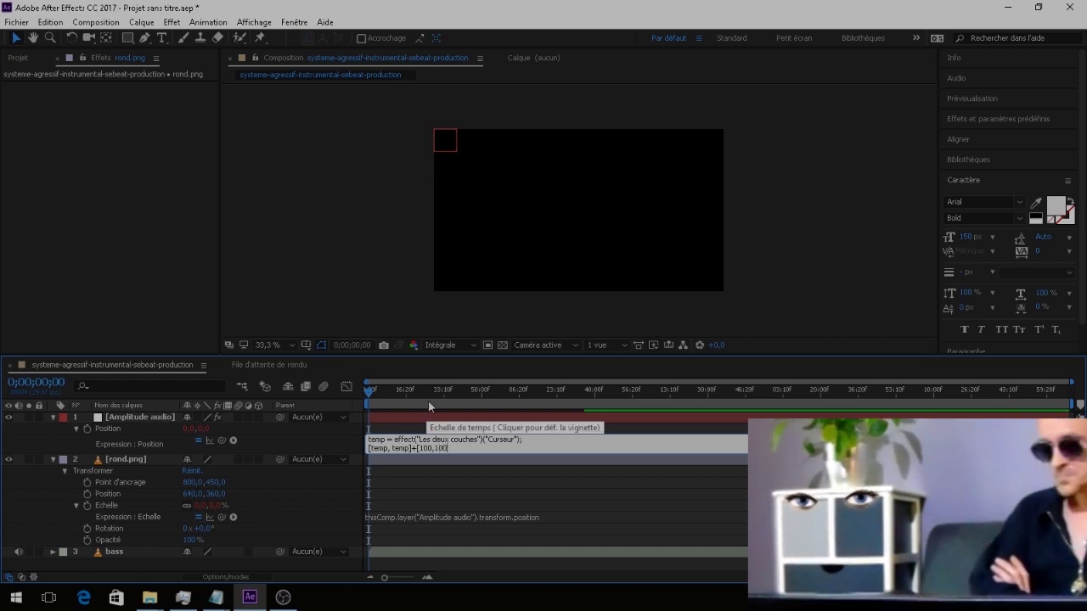
{"action": "type", "text": "]"}
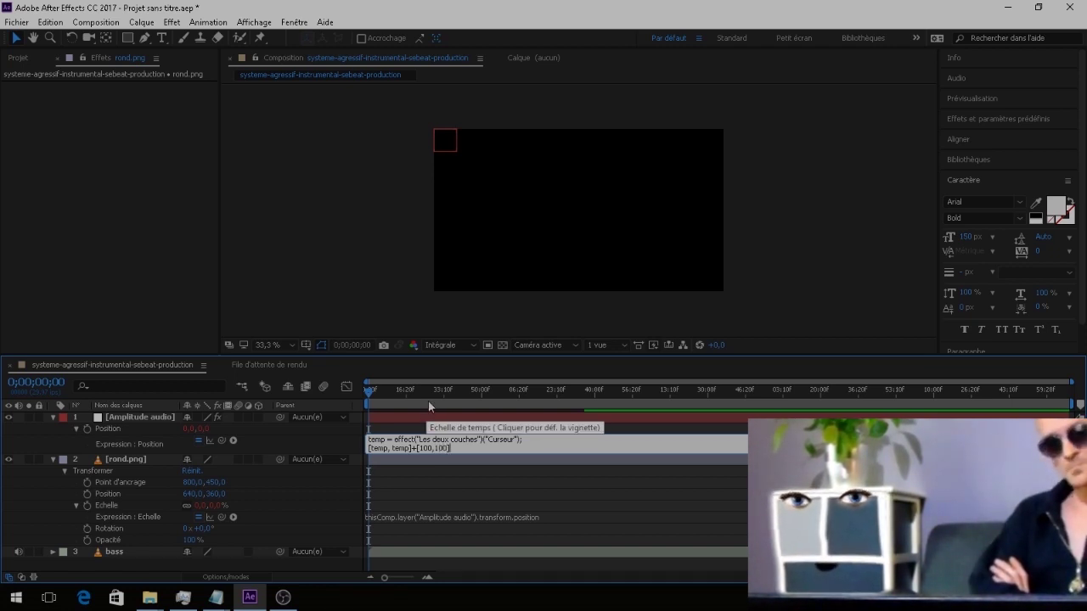
{"action": "left_click", "coordinate": [369, 263]}
{"action": "left_click_drag", "start_coordinate": [368, 392], "coordinate": [524, 392]}
{"action": "mouse_move", "coordinate": [427, 395]}
{"action": "left_mouse_down"}
{"action": "mouse_move", "coordinate": [402, 394]}
{"action": "mouse_move", "coordinate": [421, 394]}
{"action": "left_mouse_up"}
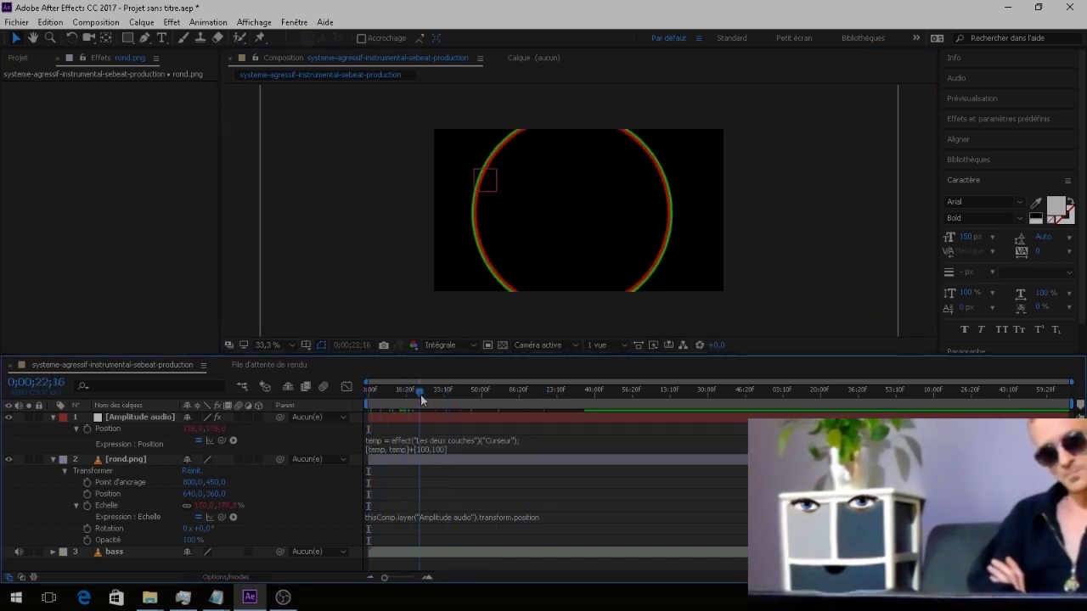
Step: Set the first offset value in the Amplitude audio Position expression to 25 and scrub the timeline to check the circle
{"action": "left_click", "coordinate": [420, 445]}
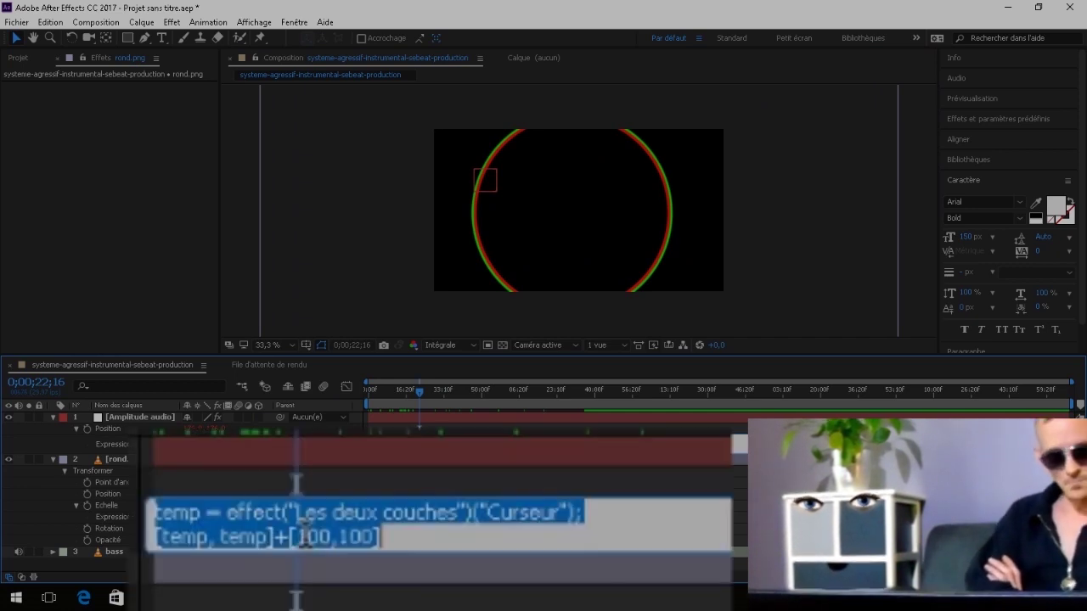
{"action": "left_click", "coordinate": [331, 536]}
{"action": "double_click", "coordinate": [314, 536]}
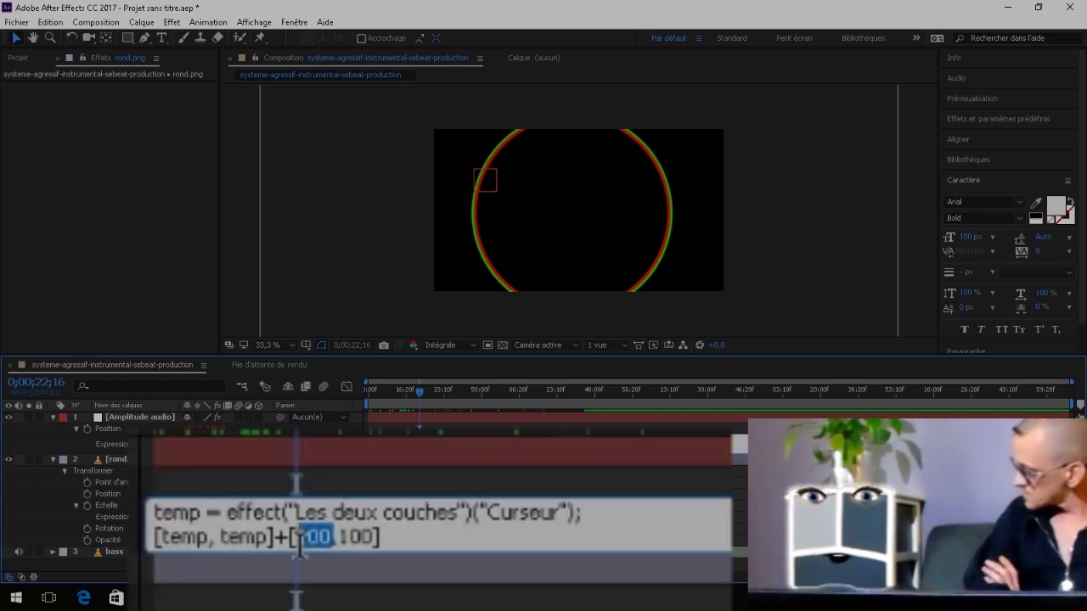
{"action": "type", "text": "25"}
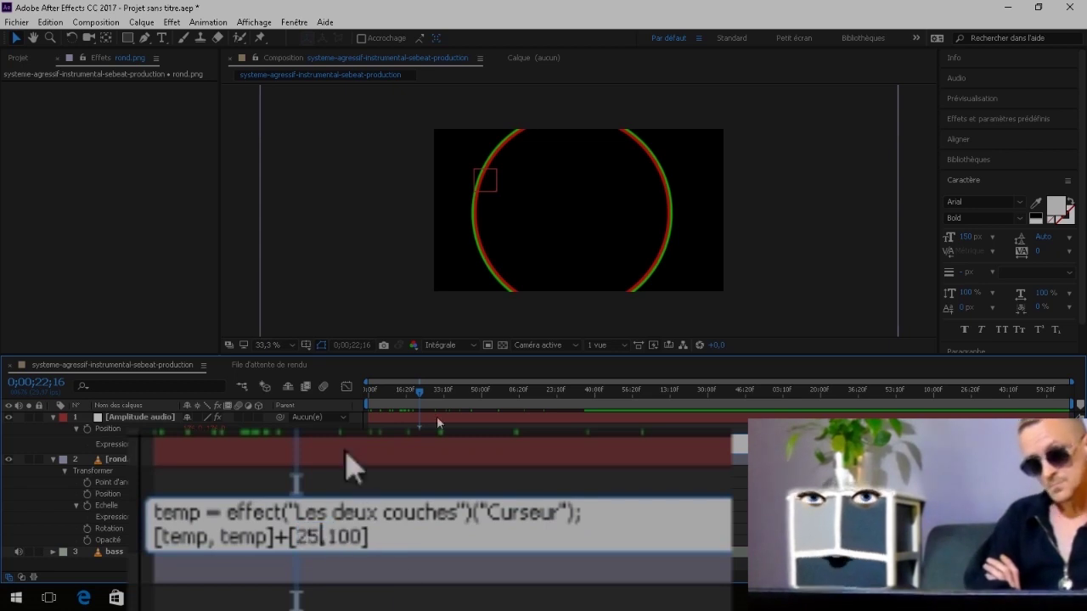
{"action": "left_click", "coordinate": [340, 245]}
{"action": "left_click", "coordinate": [398, 390]}
{"action": "left_click_drag", "start_coordinate": [487, 395], "coordinate": [420, 394]}
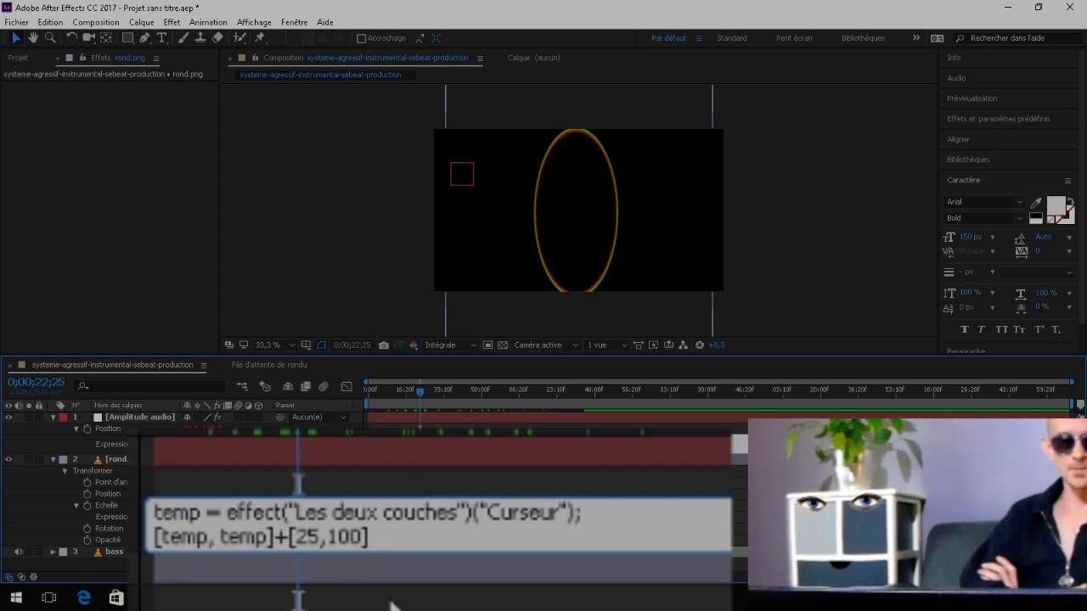
Step: Set the second offset value in the Position expression to 25, making it +[25,25], and scrub the timeline to check the scaling
{"action": "key", "text": "BackSpace"}
{"action": "key", "text": "BackSpace"}
{"action": "key", "text": "BackSpace"}
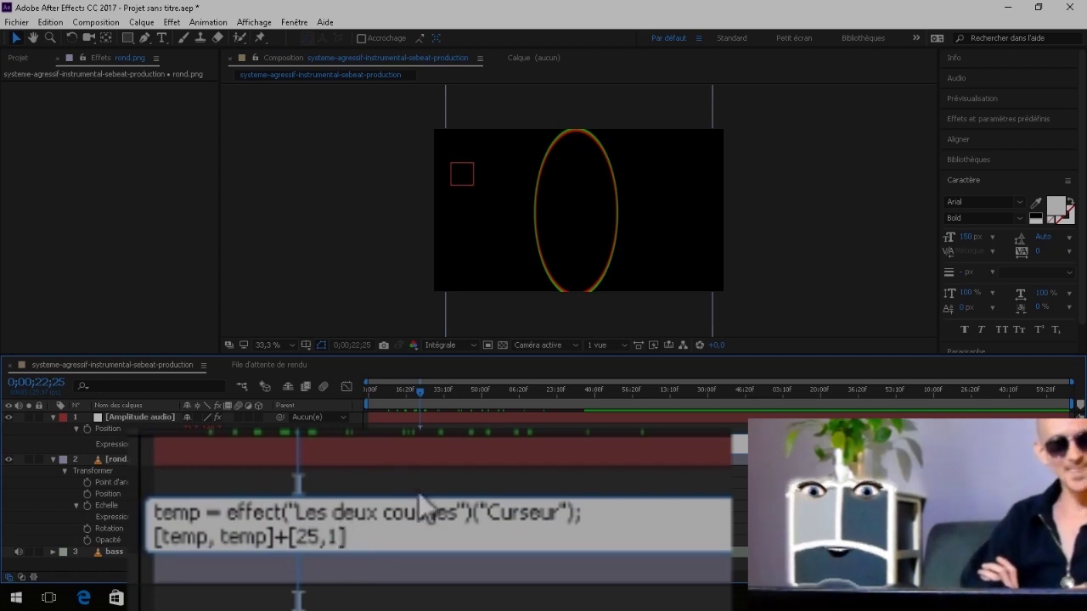
{"action": "key", "text": "BackSpace"}
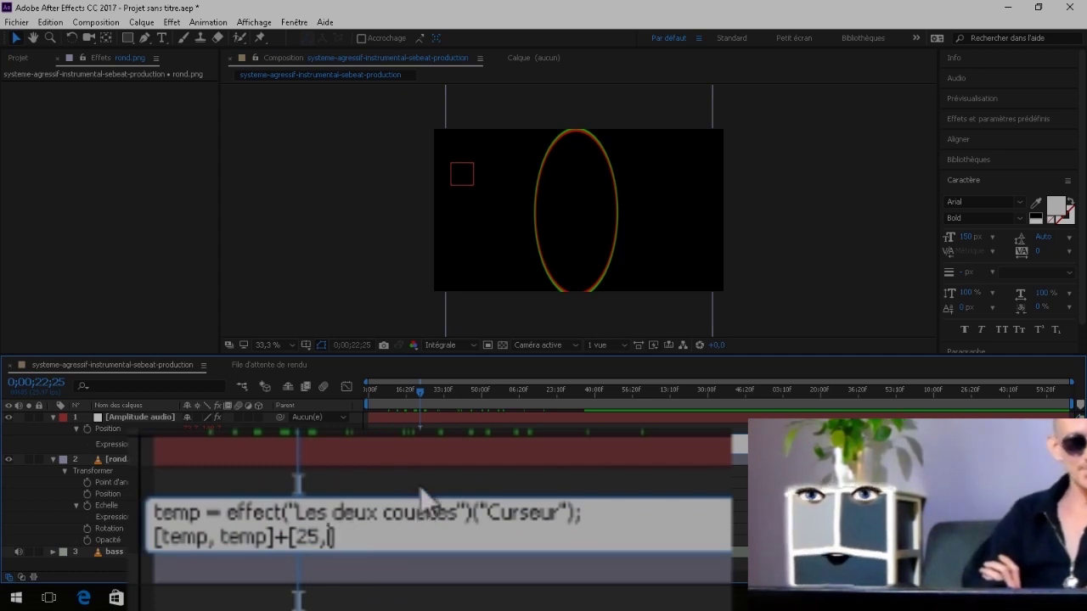
{"action": "type", "text": "25"}
{"action": "left_click", "coordinate": [335, 252]}
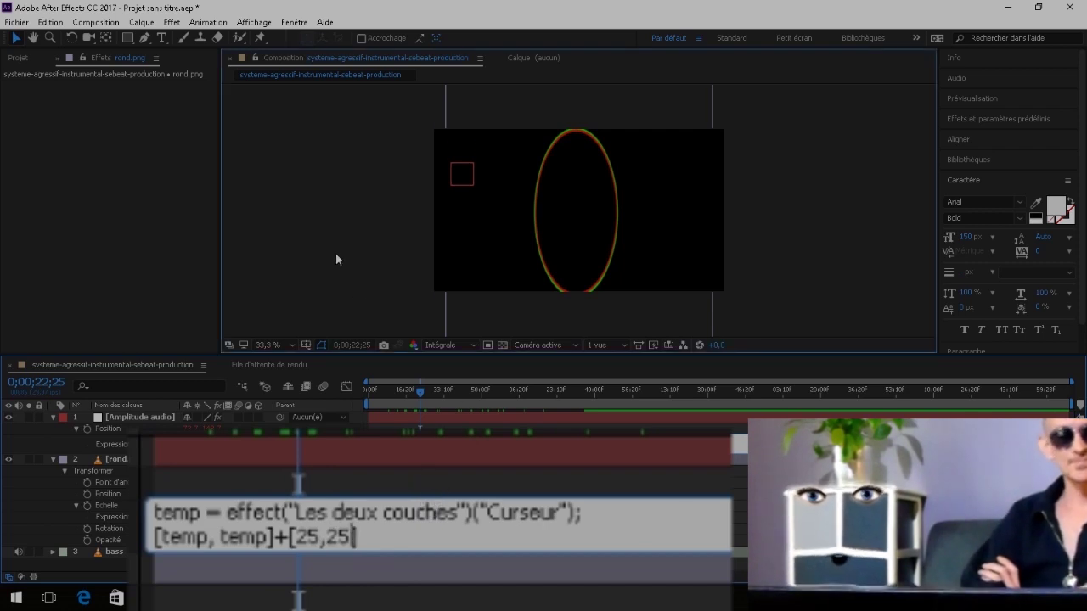
{"action": "left_click_drag", "start_coordinate": [419, 390], "coordinate": [503, 391]}
{"action": "left_click", "coordinate": [426, 391]}
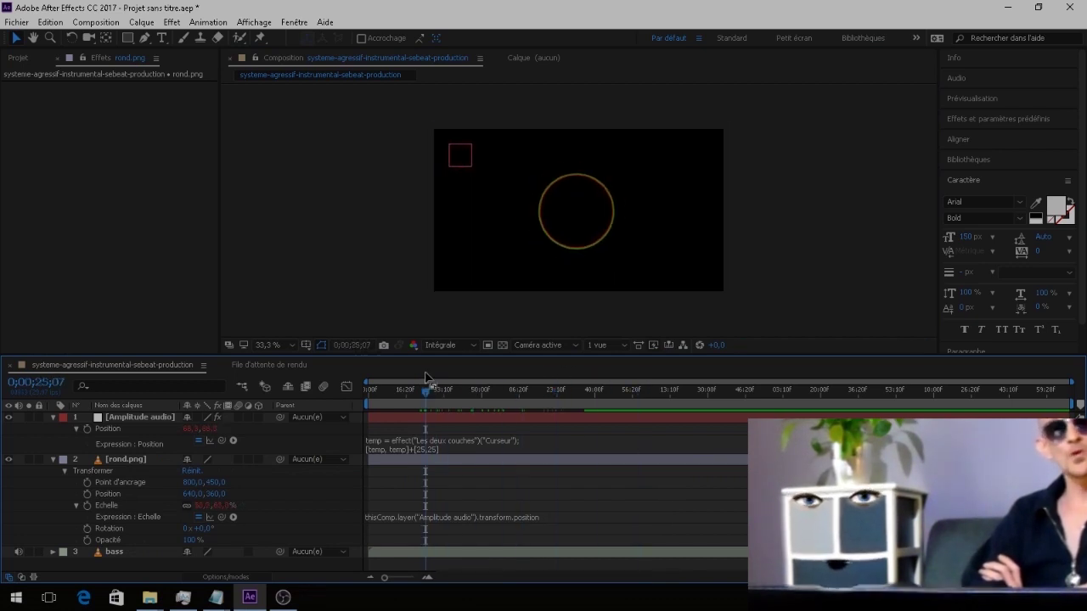
Step: Apply the Universe Text effect uni.Glo Fi II to the rond.png layer and set its Directional Blur to Horizontal
{"action": "left_click", "coordinate": [53, 460]}
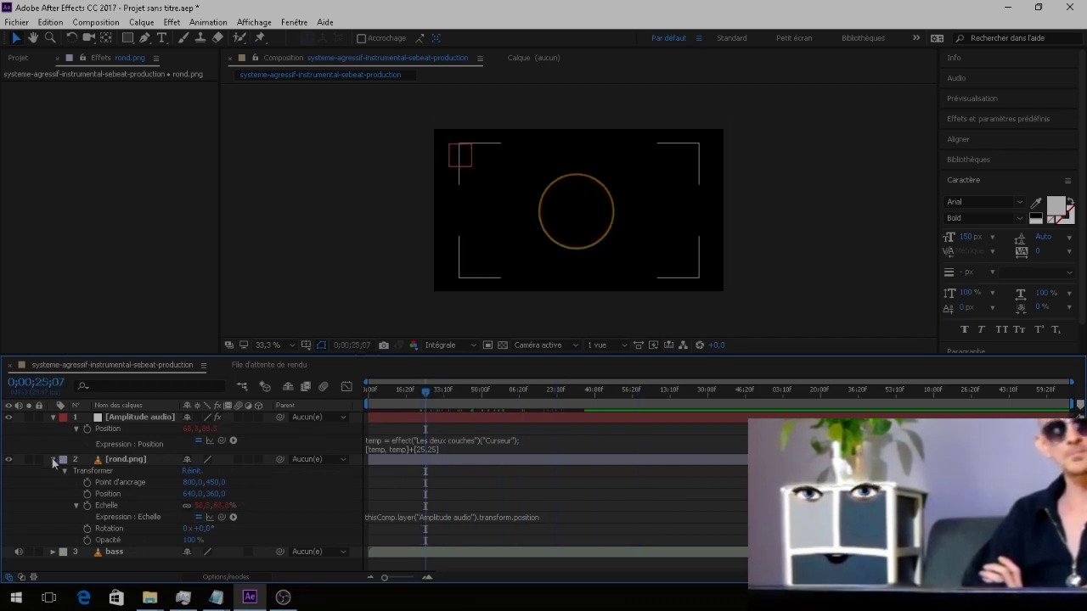
{"action": "right_click", "coordinate": [126, 459]}
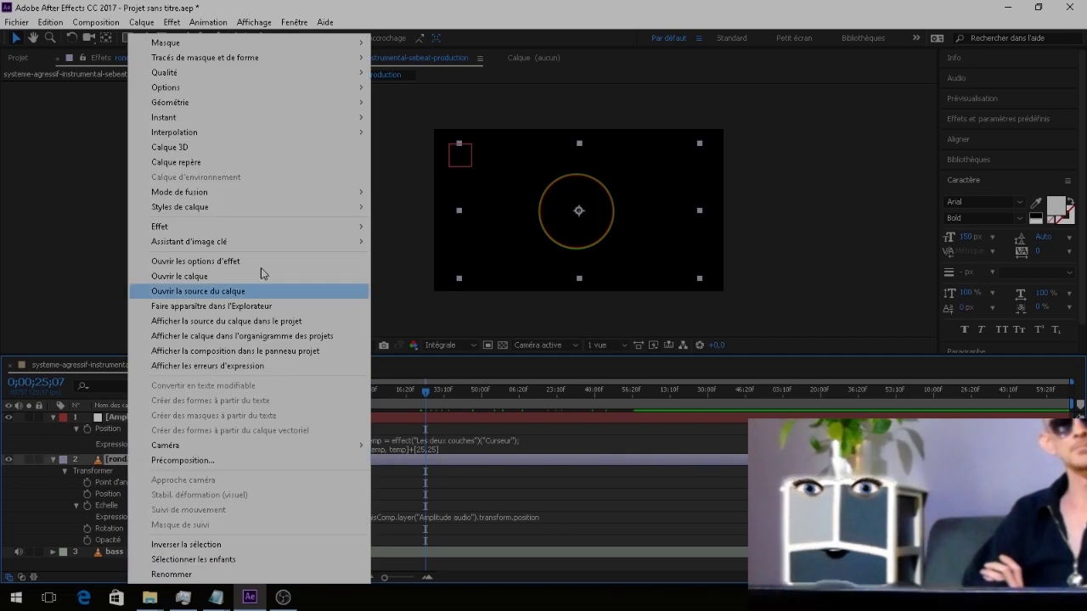
{"action": "mouse_move", "coordinate": [334, 226]}
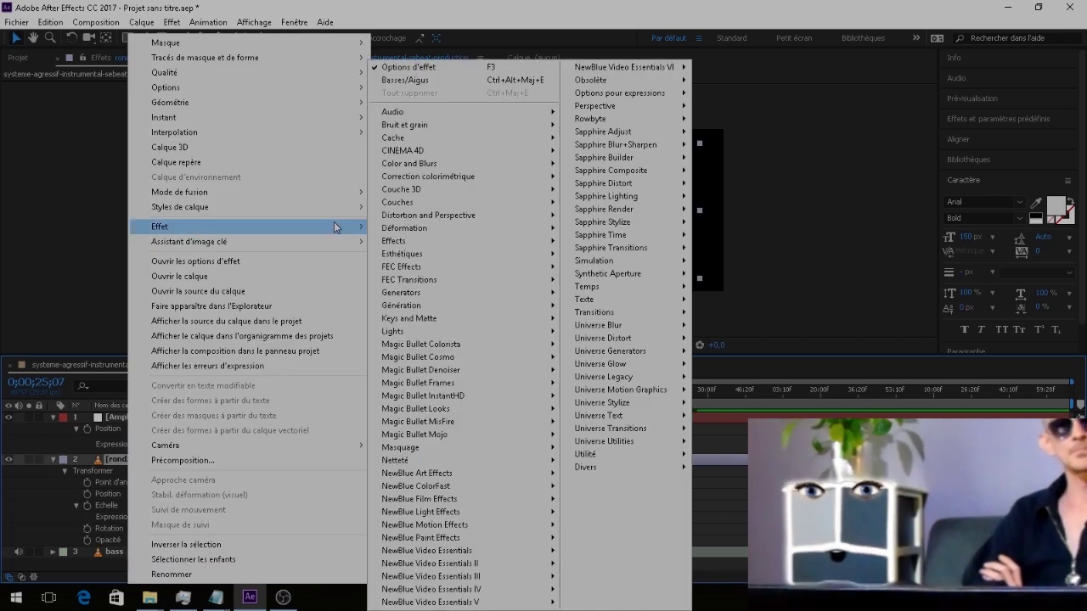
{"action": "mouse_move", "coordinate": [648, 416]}
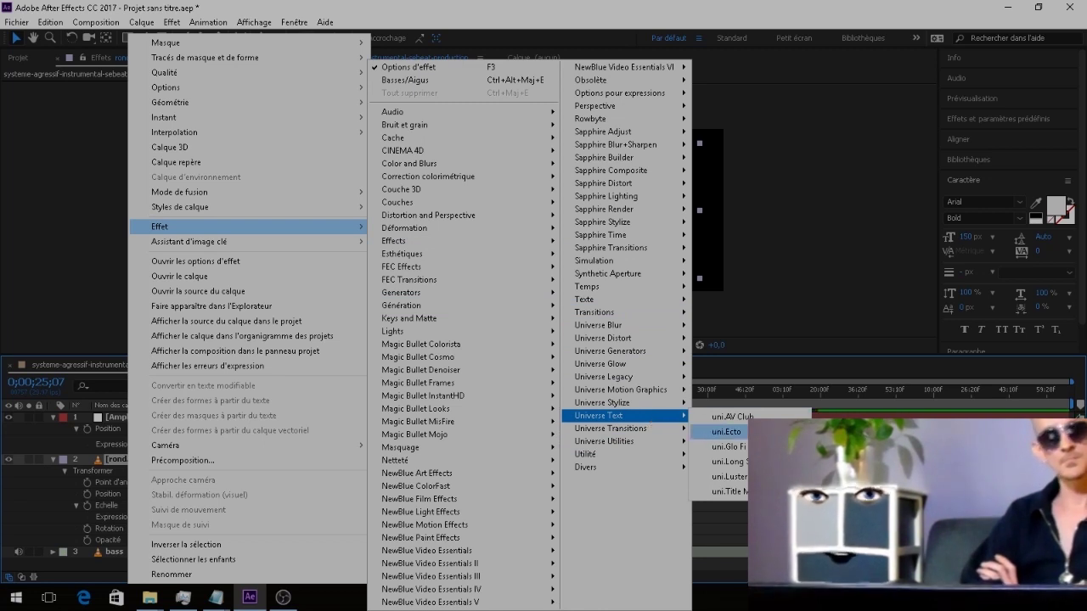
{"action": "left_click", "coordinate": [722, 446]}
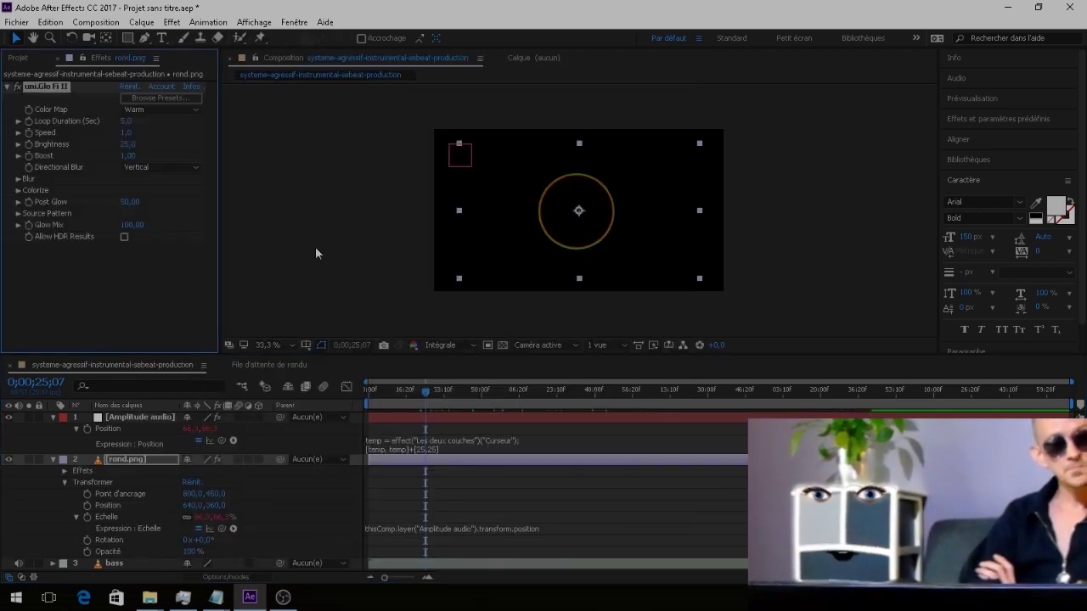
{"action": "left_click", "coordinate": [164, 167]}
{"action": "left_click", "coordinate": [174, 221]}
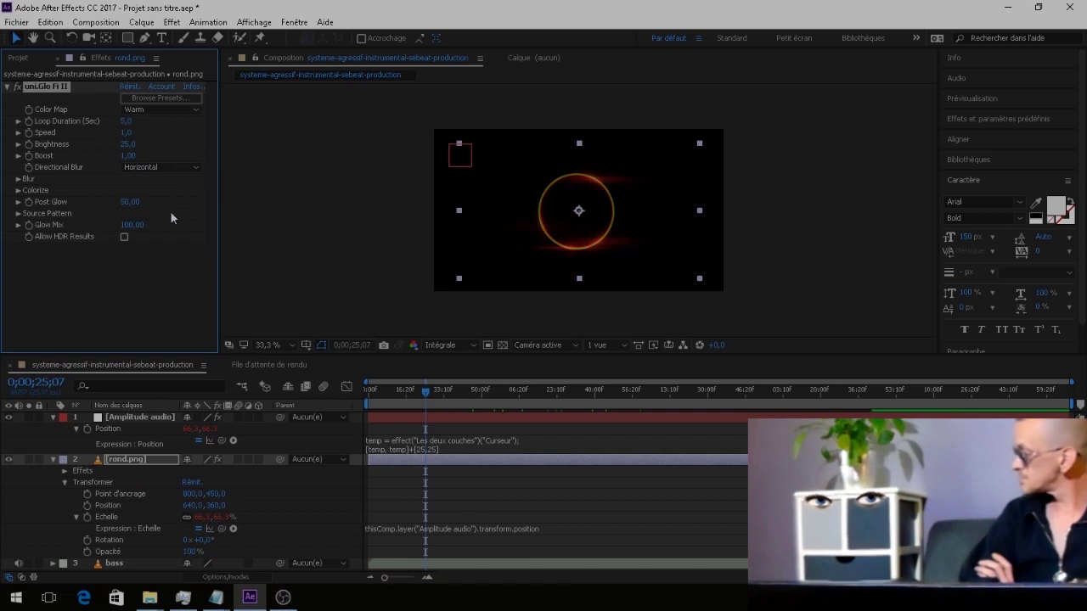
Step: Expand the uni.Glo Fi II effect on rond.png and set its Brightness to 4 and Boost to 10
{"action": "left_click", "coordinate": [64, 470]}
{"action": "left_click", "coordinate": [75, 483]}
{"action": "scroll", "coordinate": [75, 488], "scroll_direction": "down", "scroll_amount": 1}
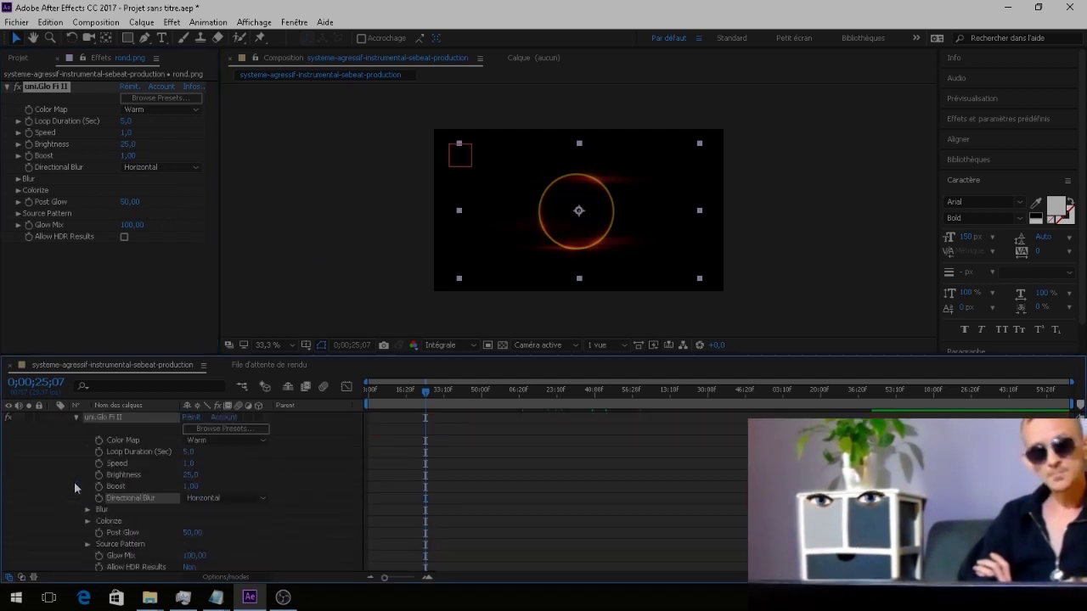
{"action": "left_click_drag", "start_coordinate": [188, 475], "coordinate": [4, 477]}
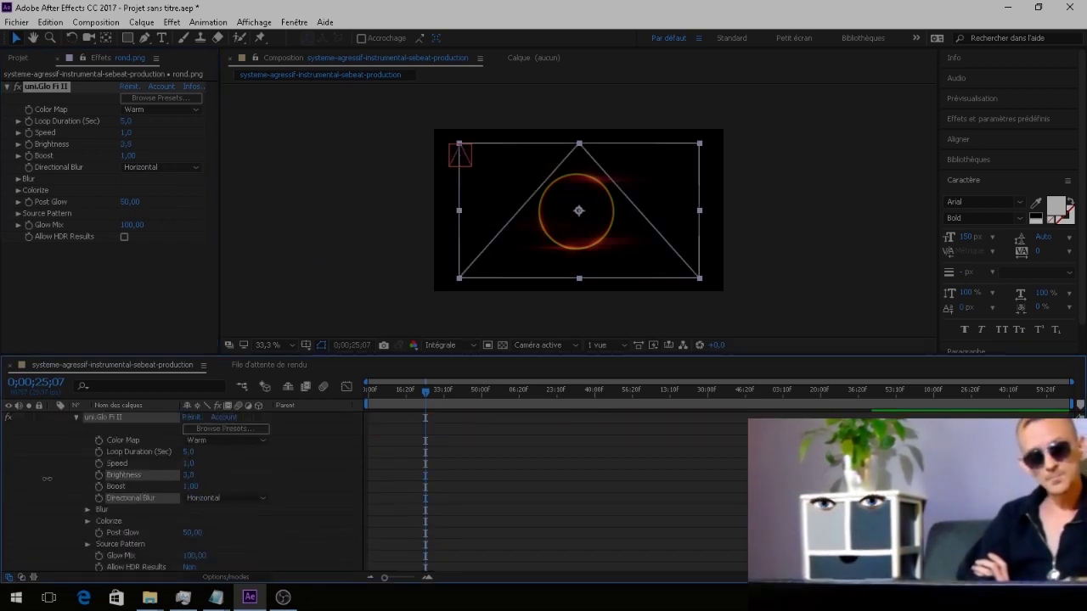
{"action": "left_click_drag", "start_coordinate": [189, 474], "coordinate": [256, 491]}
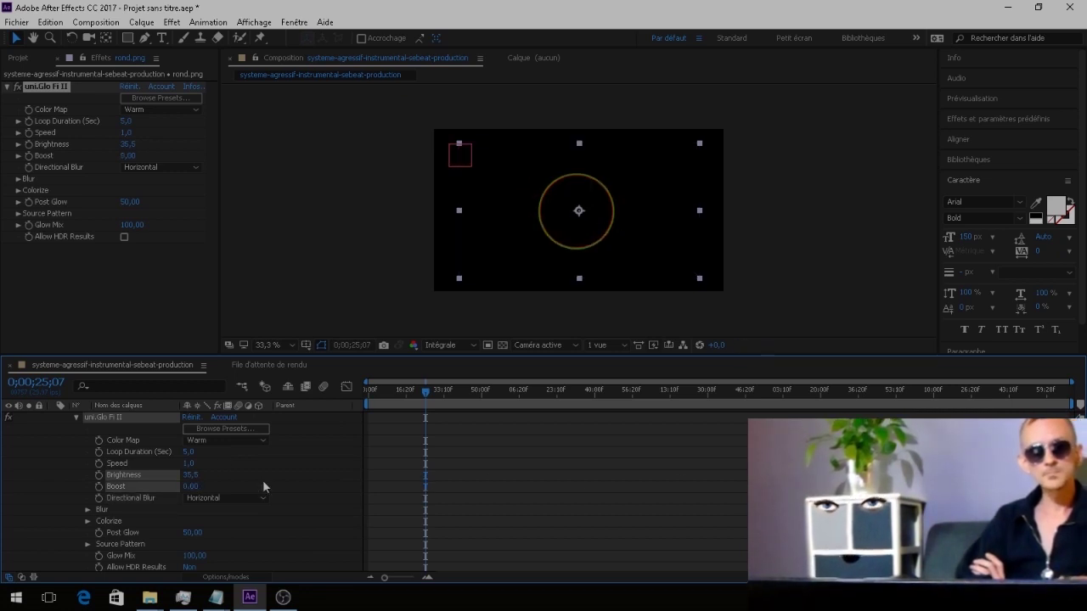
{"action": "mouse_move", "coordinate": [193, 486]}
{"action": "left_mouse_down"}
{"action": "mouse_move", "coordinate": [210, 485]}
{"action": "mouse_move", "coordinate": [188, 478]}
{"action": "left_mouse_up"}
Step: Add an expression to the glow's Brightness linking it to the Amplitude audio layer's Position, and scrub the timeline to check the glow
{"action": "left_click", "coordinate": [99, 475], "text": "alt"}
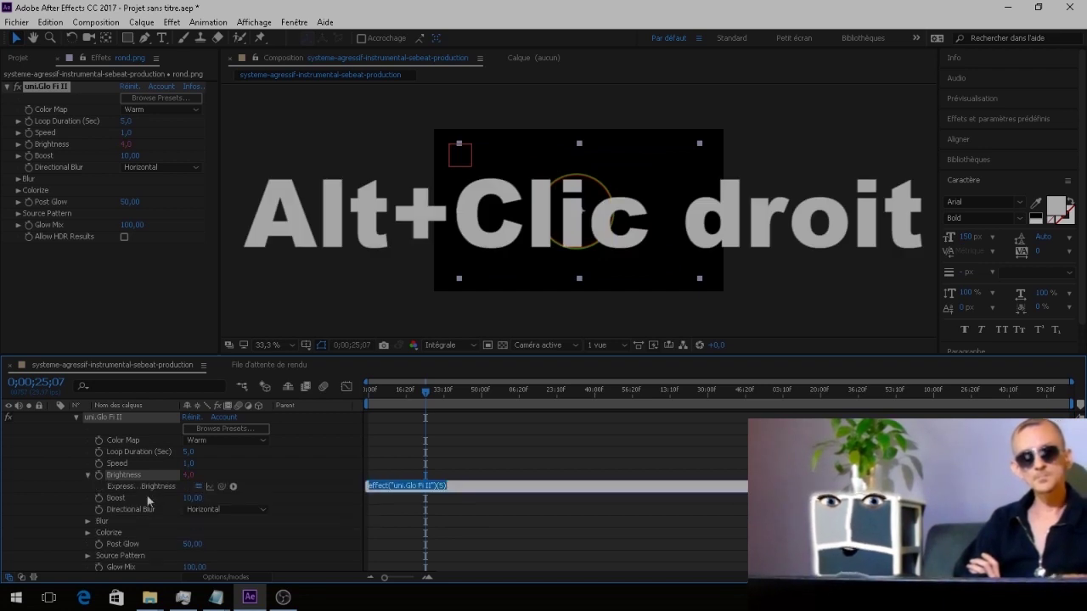
{"action": "left_click_drag", "start_coordinate": [223, 485], "coordinate": [119, 417]}
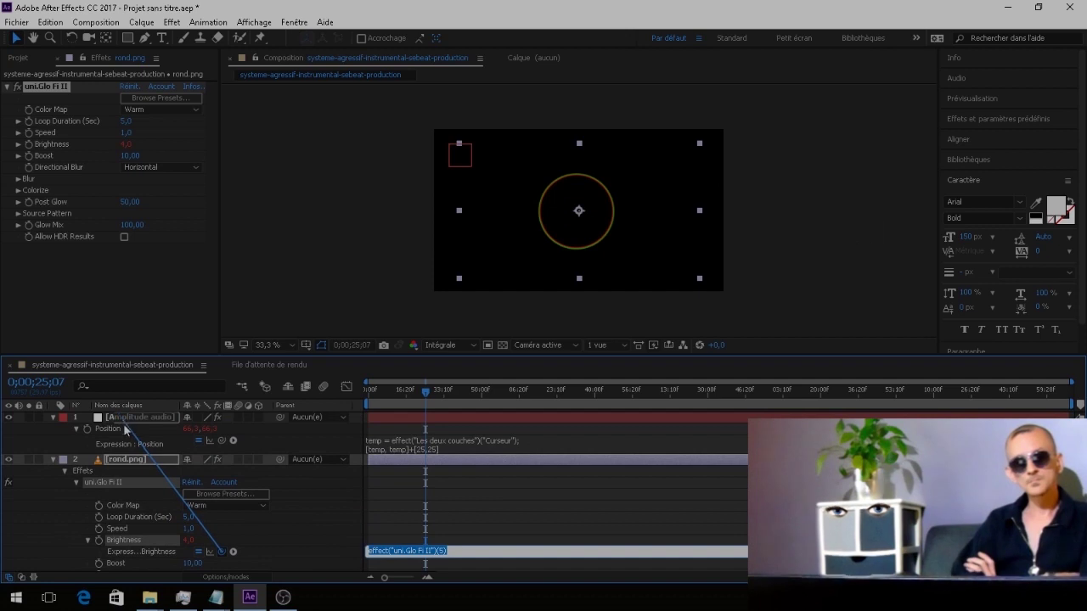
{"action": "left_click", "coordinate": [319, 279]}
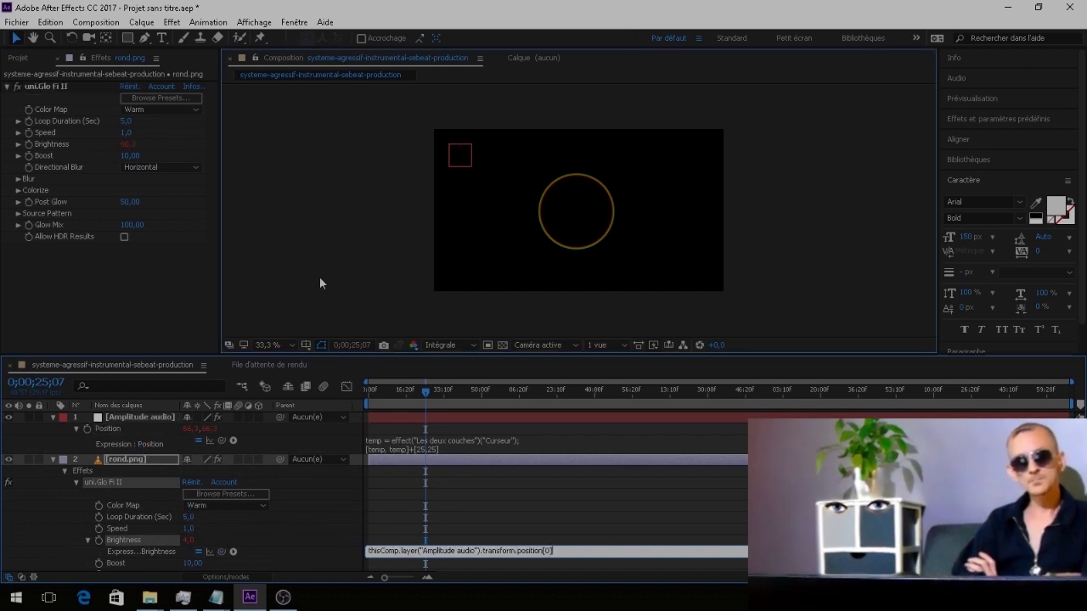
{"action": "left_click_drag", "start_coordinate": [431, 393], "coordinate": [476, 396]}
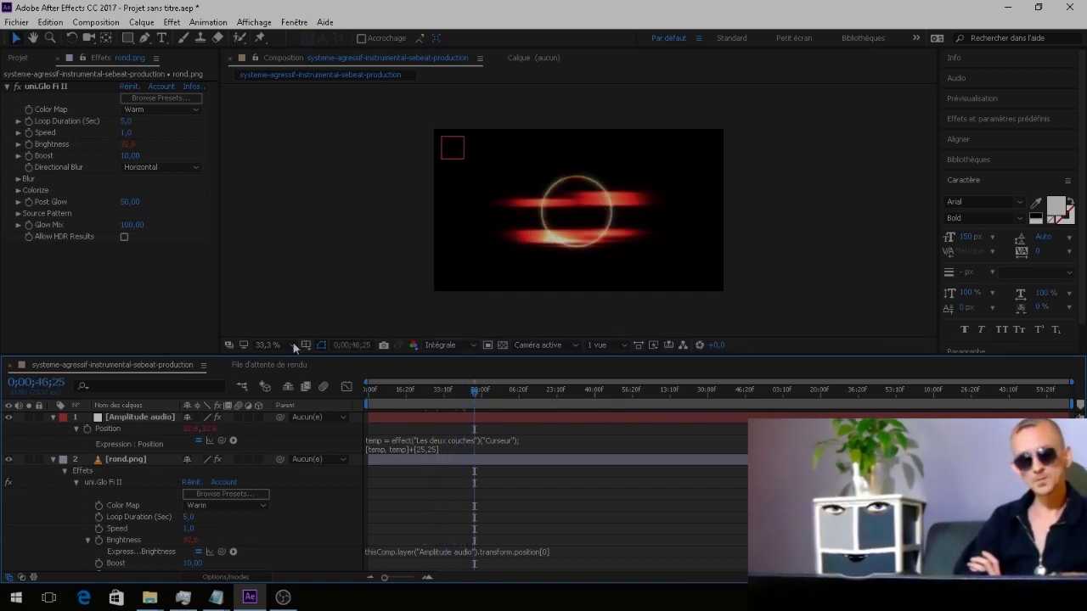
Step: Create a text layer reading SEBEAT with a font size of 66 px, centred on the circle
{"action": "left_click", "coordinate": [141, 22]}
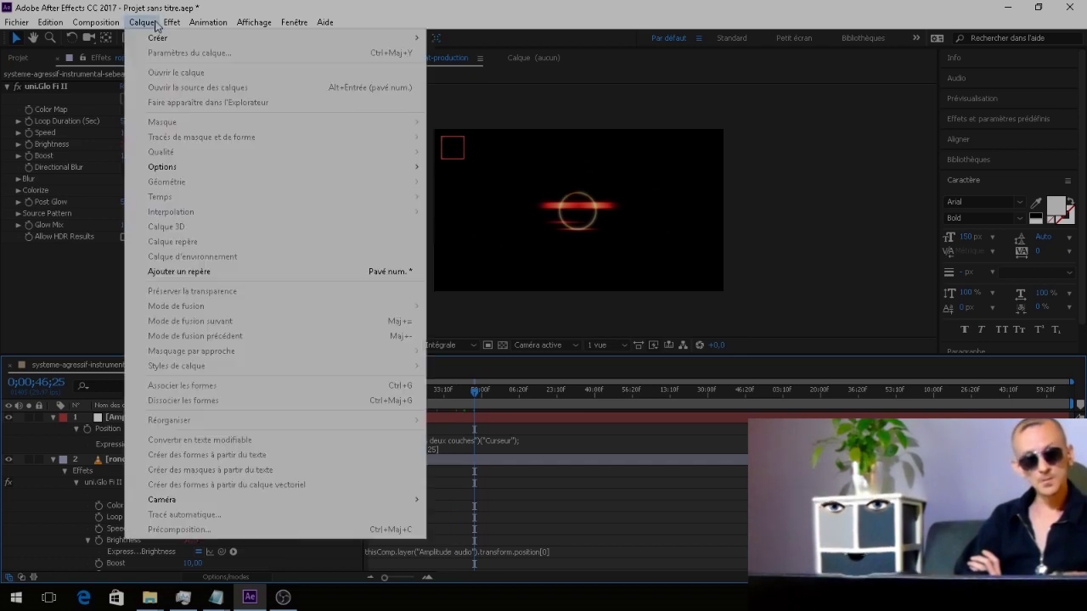
{"action": "mouse_move", "coordinate": [239, 43]}
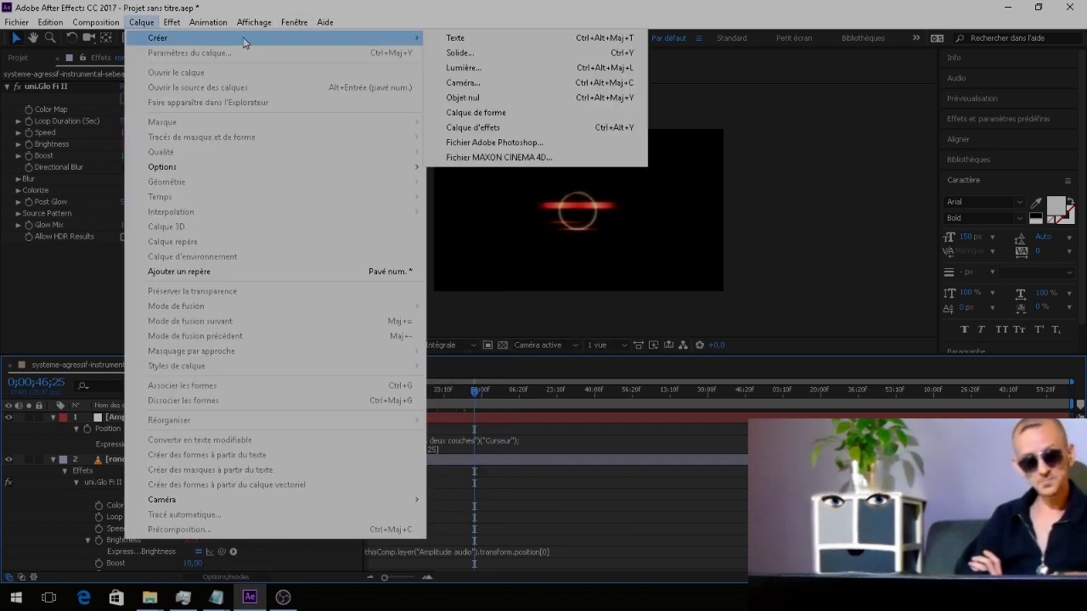
{"action": "left_click", "coordinate": [455, 38]}
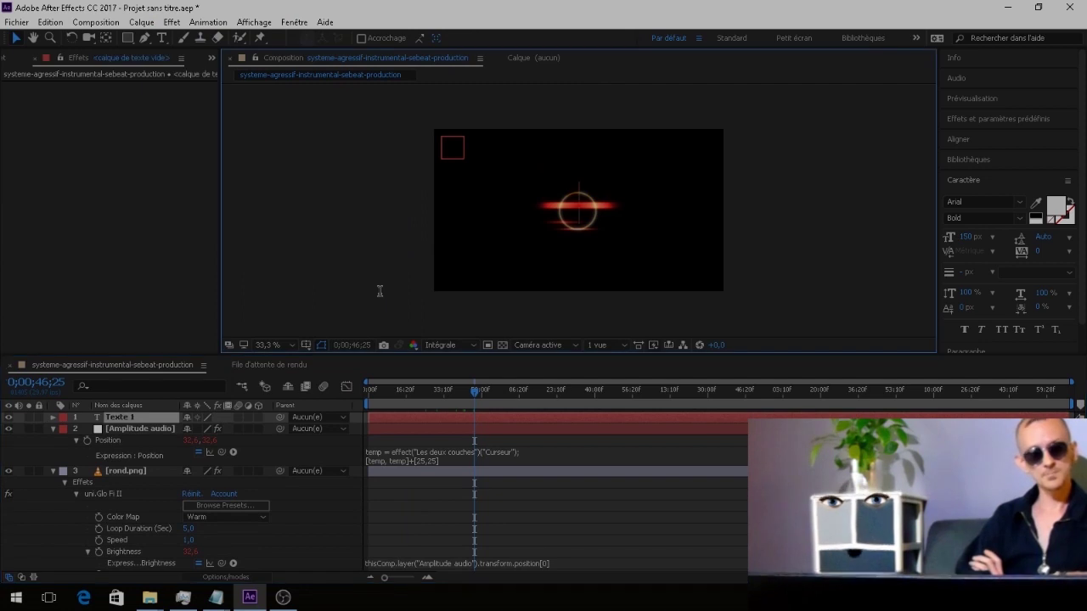
{"action": "type", "text": "5EBEAT"}
{"action": "left_click_drag", "start_coordinate": [643, 196], "coordinate": [479, 199]}
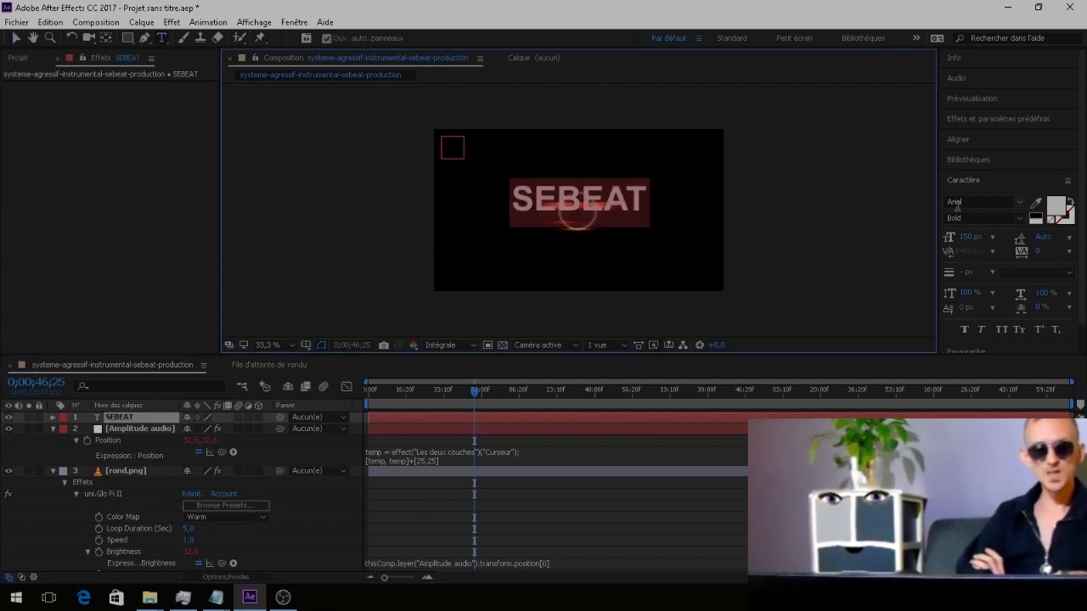
{"action": "left_click_drag", "start_coordinate": [978, 237], "coordinate": [905, 235]}
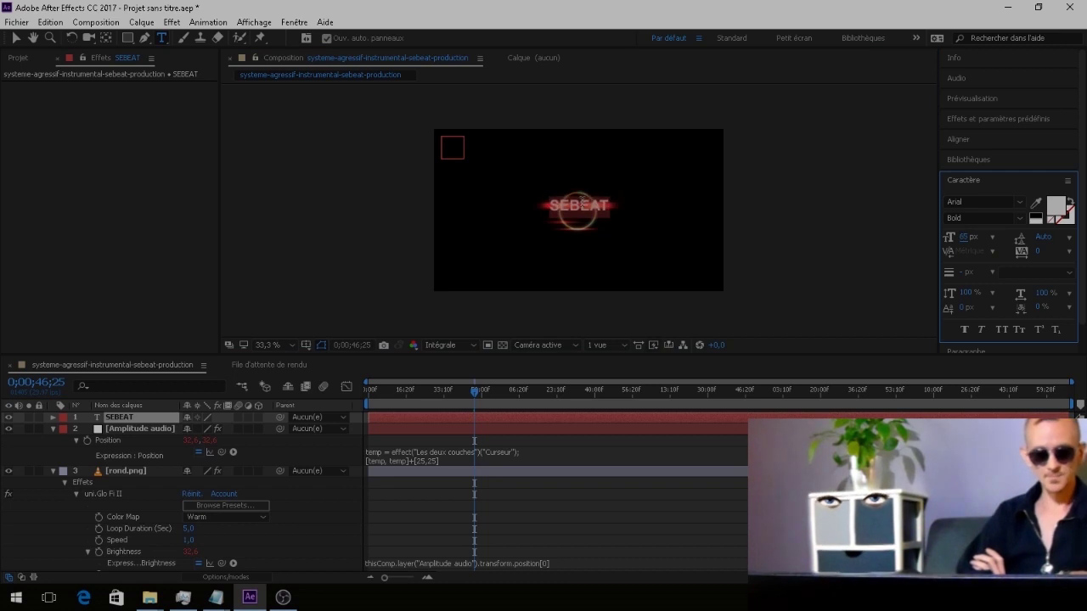
{"action": "key", "text": "v"}
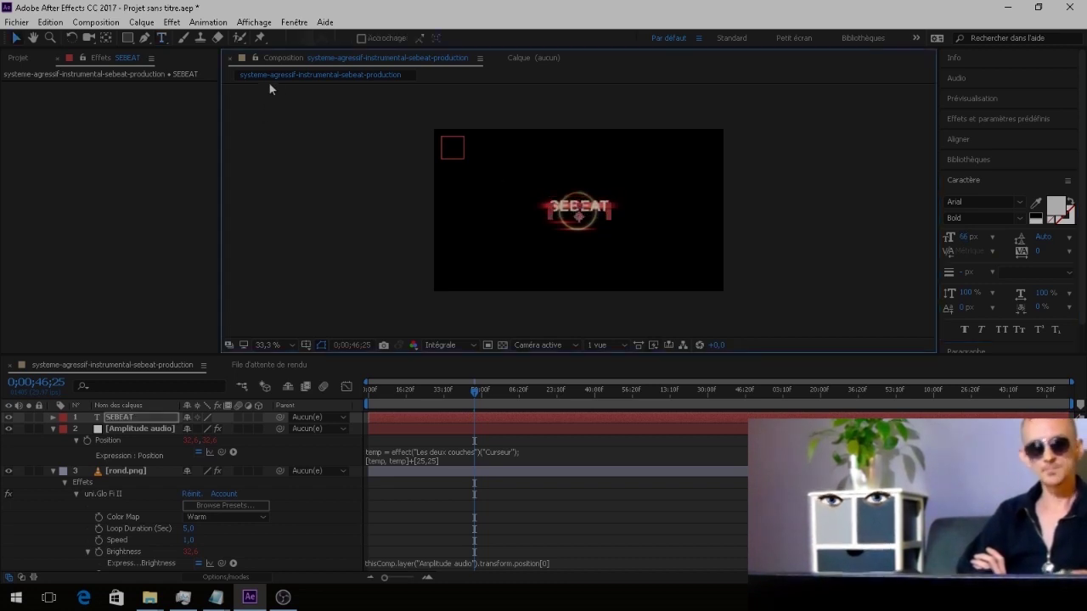
Step: Copy the uni.Glo Fi II effect from the rond.png layer and paste it onto the SEBEAT text layer
{"action": "left_click", "coordinate": [126, 471]}
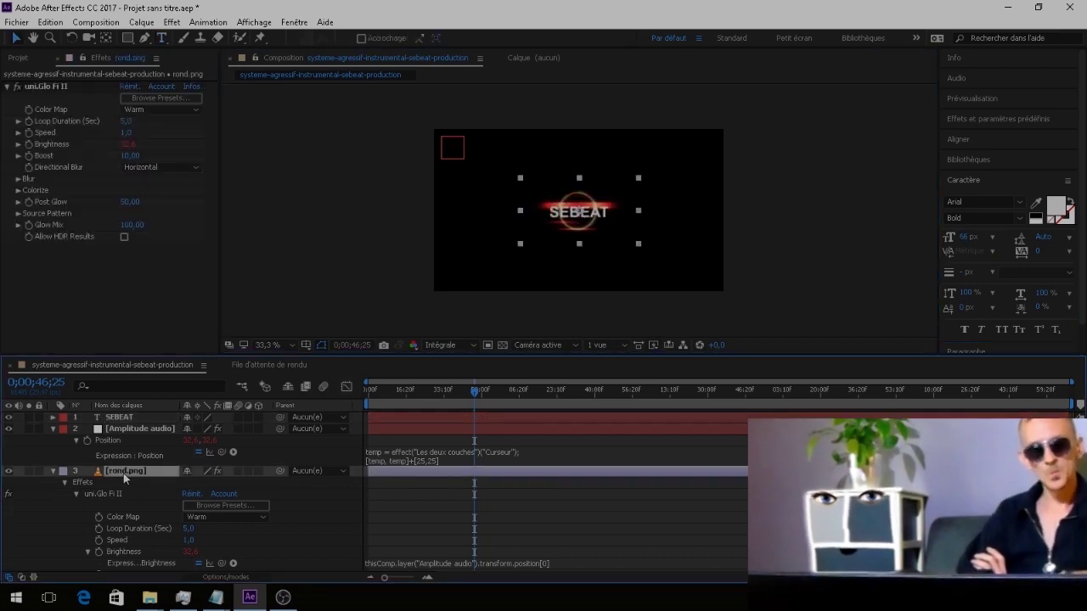
{"action": "right_click", "coordinate": [53, 94]}
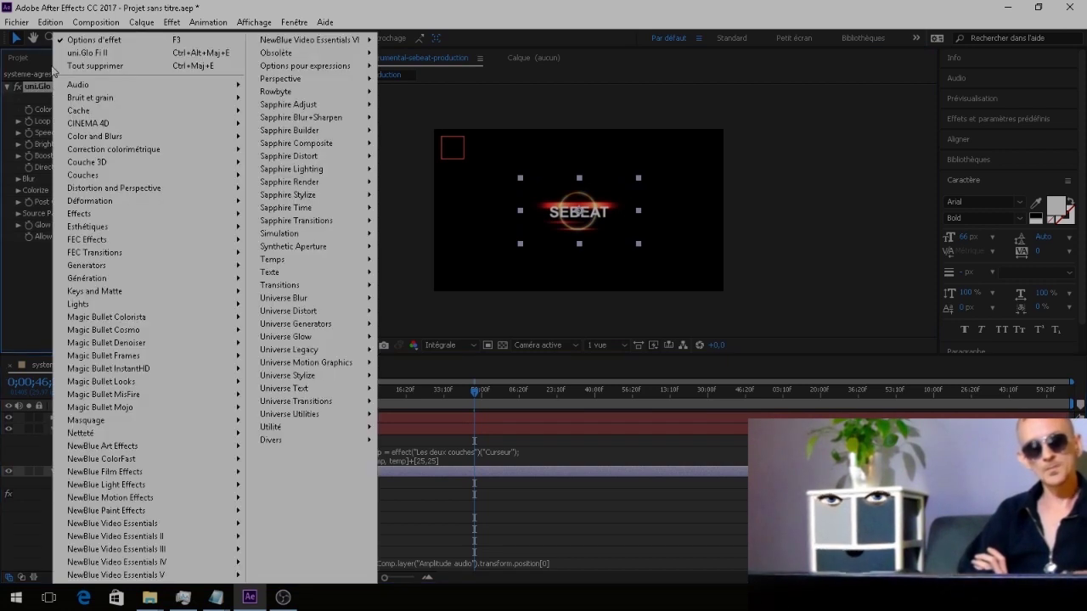
{"action": "left_click", "coordinate": [51, 22]}
{"action": "left_click", "coordinate": [51, 22]}
{"action": "left_click", "coordinate": [51, 100]}
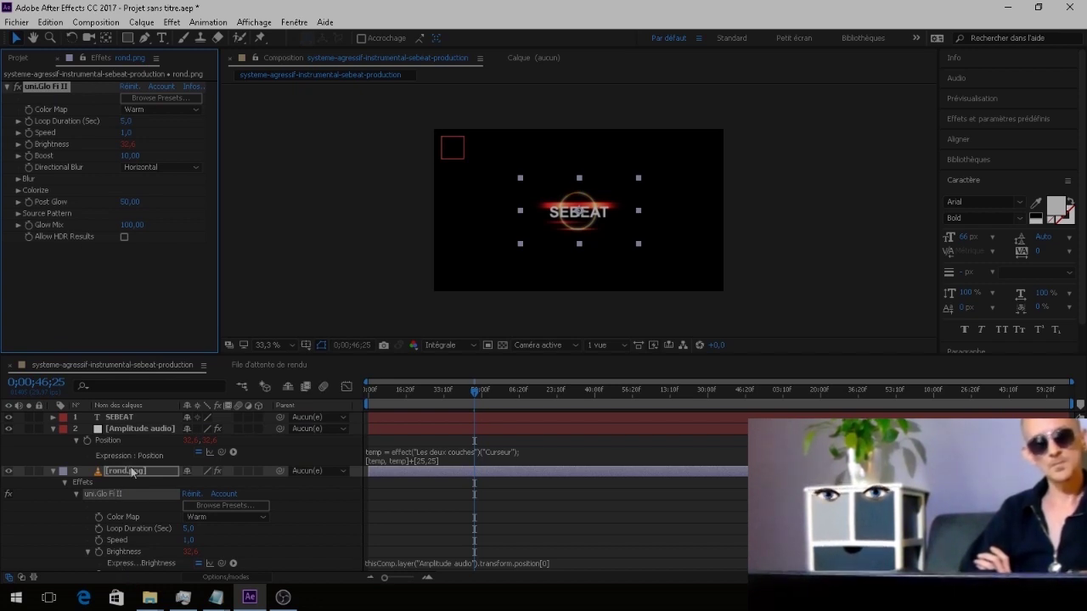
{"action": "left_click", "coordinate": [124, 417]}
{"action": "right_click", "coordinate": [83, 176]}
{"action": "left_click", "coordinate": [51, 22]}
{"action": "left_click", "coordinate": [51, 22]}
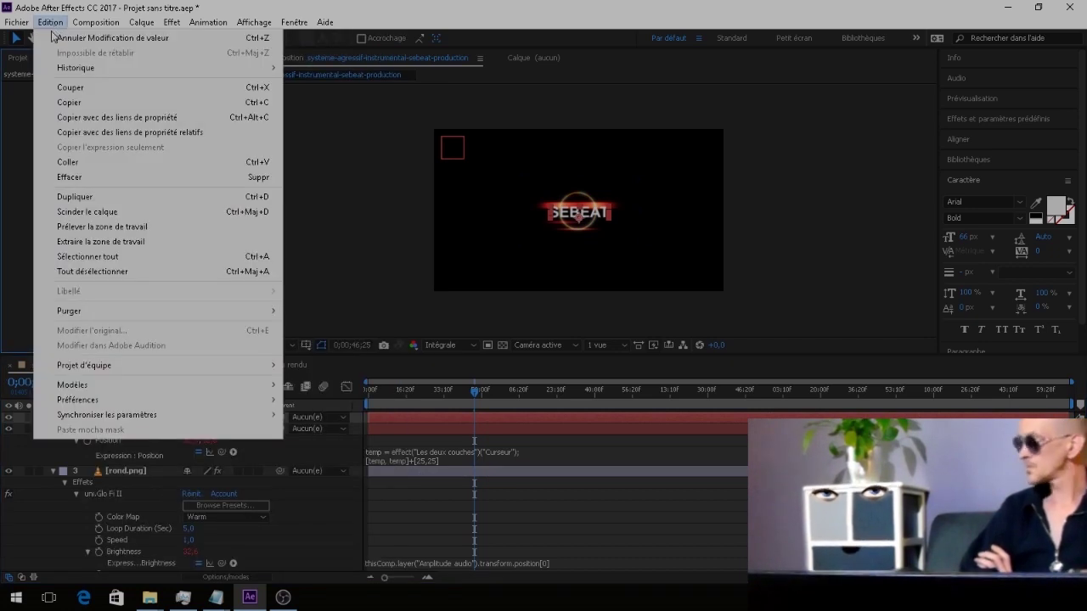
{"action": "left_click", "coordinate": [89, 160]}
Step: Try Boost values of 0 and 0,05 for the uni.Glo Fi II effect on the SEBEAT layer
{"action": "left_click", "coordinate": [129, 156]}
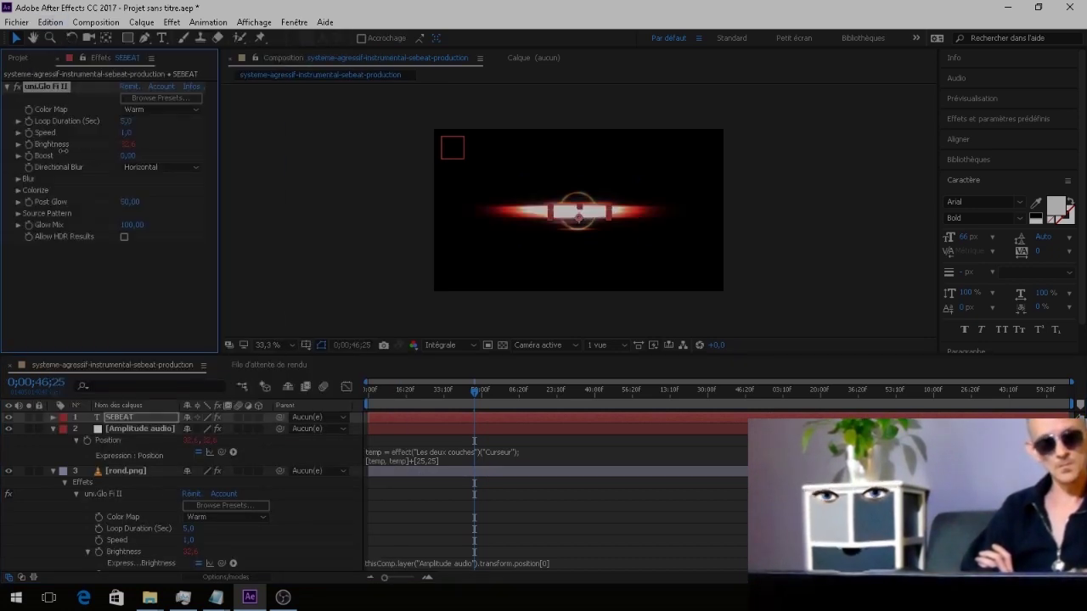
{"action": "type", "text": "0"}
{"action": "key", "text": "Return"}
{"action": "left_click", "coordinate": [135, 155]}
{"action": "type", "text": "0,"}
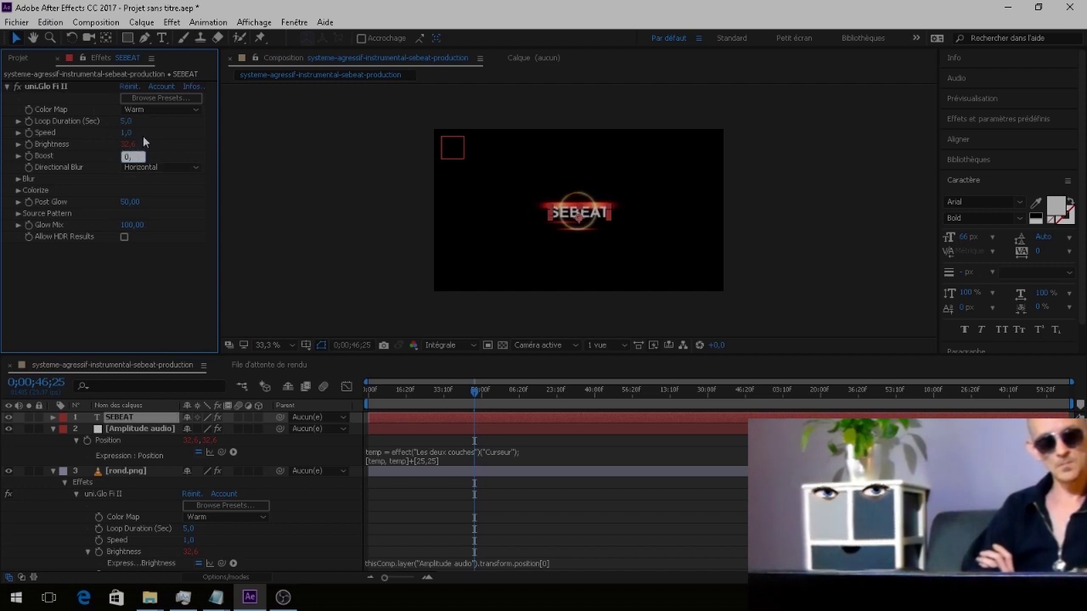
{"action": "type", "text": "05"}
{"action": "left_click", "coordinate": [289, 205]}
Step: Set the Boost of the SEBEAT layer's glow to 1 and scrub the timeline to check the title's look
{"action": "left_click", "coordinate": [129, 155]}
{"action": "type", "text": "1"}
{"action": "left_click", "coordinate": [332, 255]}
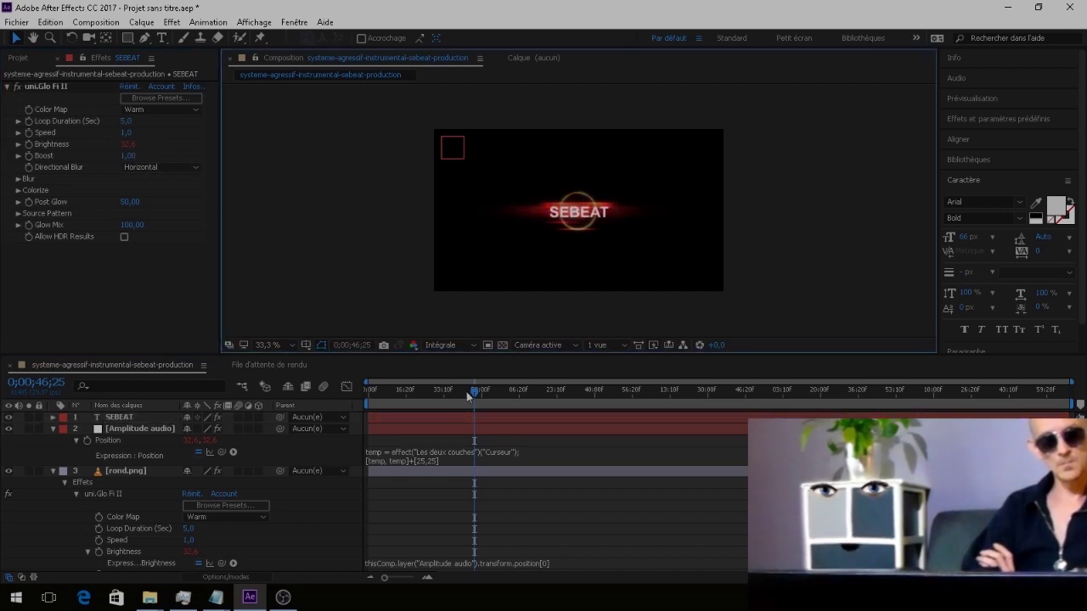
{"action": "left_click", "coordinate": [481, 395]}
{"action": "left_click_drag", "start_coordinate": [481, 396], "coordinate": [508, 389]}
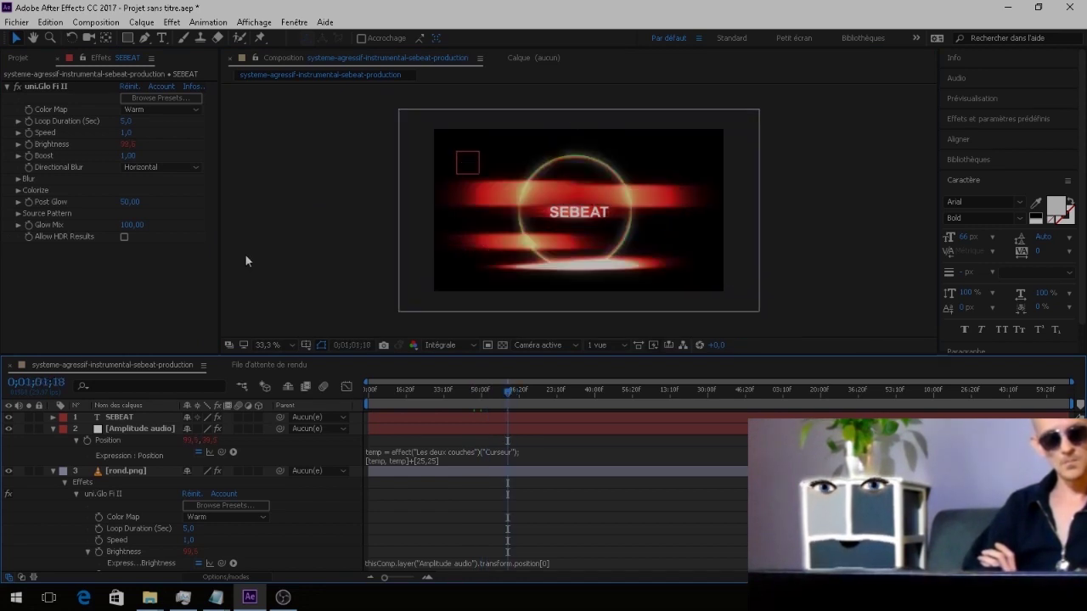
Step: Change the offset in the Amplitude audio layer's Position expression to [50,50] and scrub the timeline to check the pulse
{"action": "left_click", "coordinate": [428, 460]}
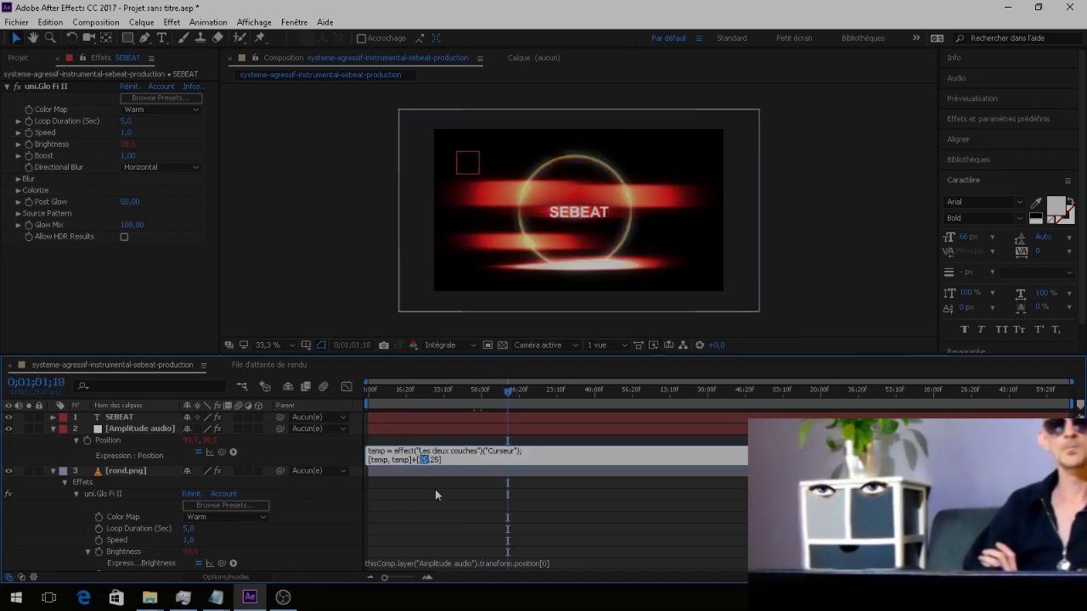
{"action": "left_click", "coordinate": [320, 311]}
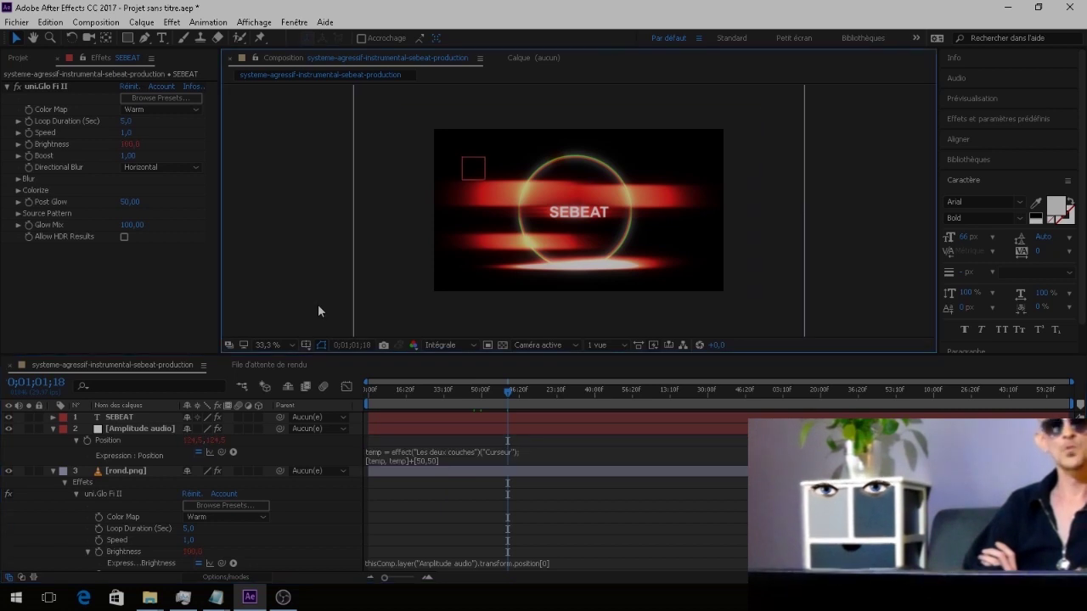
{"action": "left_click", "coordinate": [456, 391]}
{"action": "left_click", "coordinate": [428, 392]}
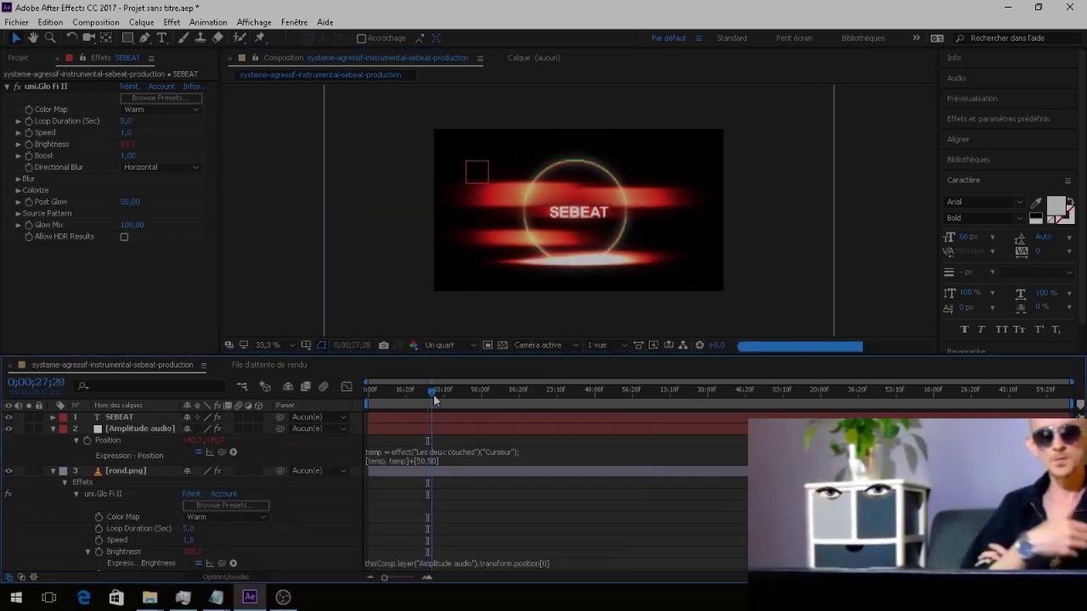
{"action": "left_click", "coordinate": [457, 393]}
{"action": "left_click_drag", "start_coordinate": [458, 397], "coordinate": [499, 393]}
{"action": "left_click", "coordinate": [440, 345]}
{"action": "left_click", "coordinate": [463, 382]}
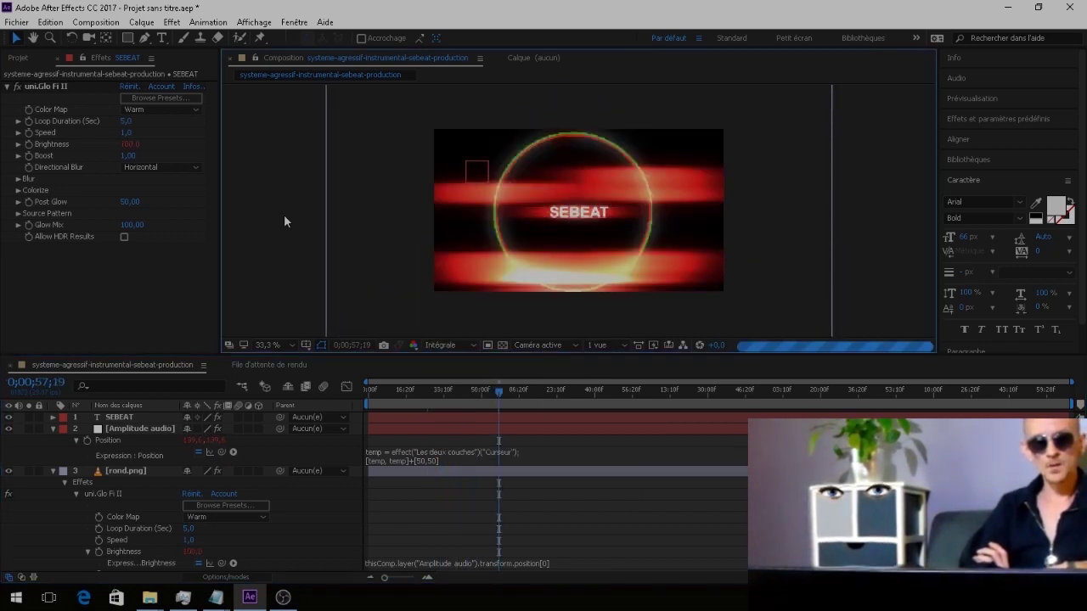
Step: Move the SEBEAT layer directly below Amplitude audio and link its Echelle by expression to the Amplitude audio layer's Position
{"action": "left_click", "coordinate": [120, 419]}
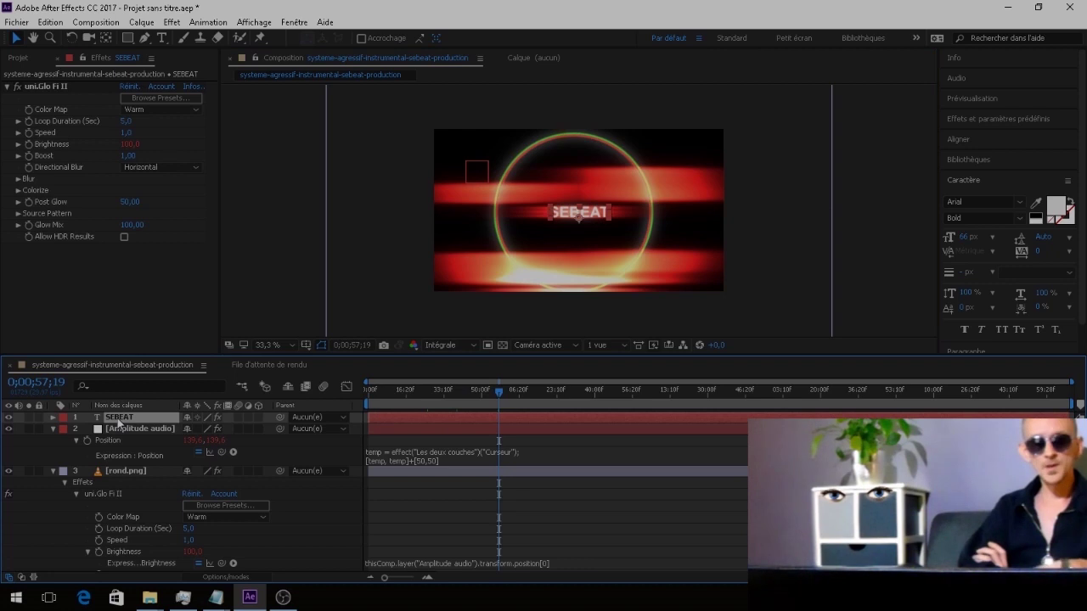
{"action": "left_click_drag", "start_coordinate": [120, 422], "coordinate": [100, 459]}
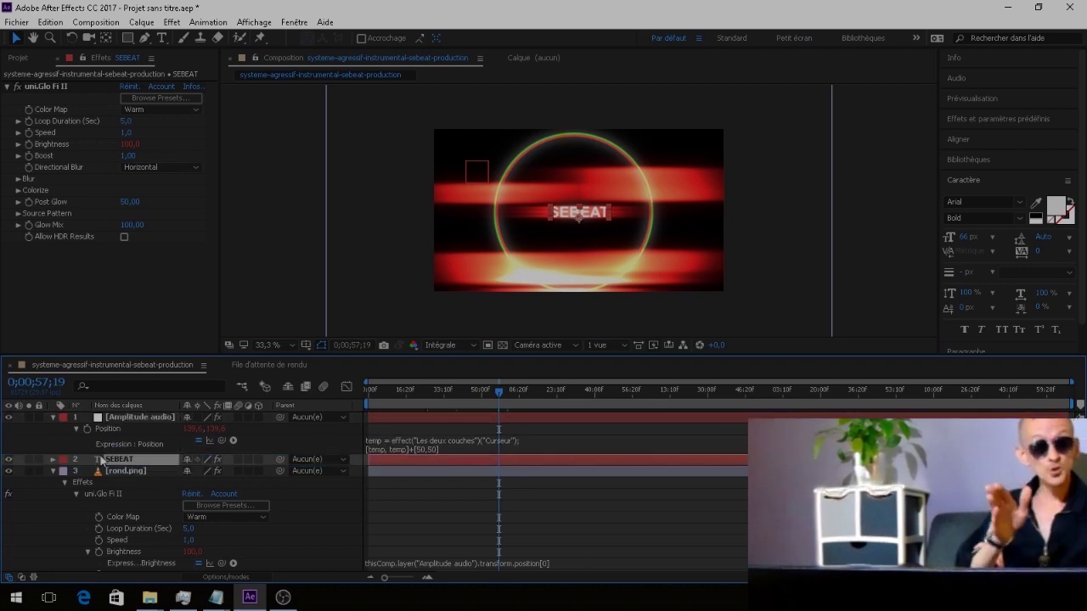
{"action": "left_click", "coordinate": [52, 460]}
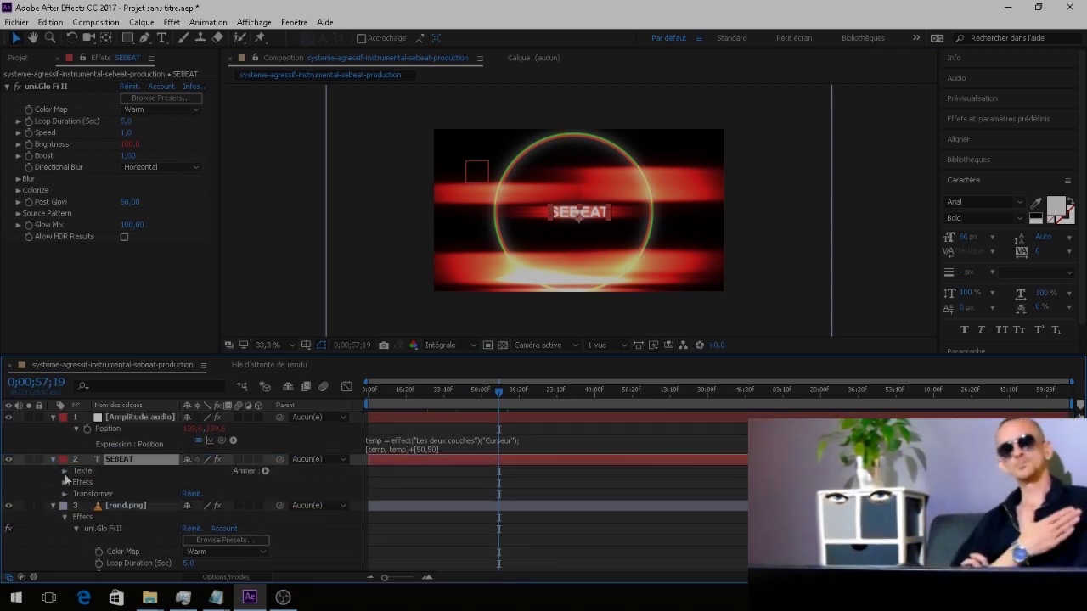
{"action": "left_click", "coordinate": [65, 471]}
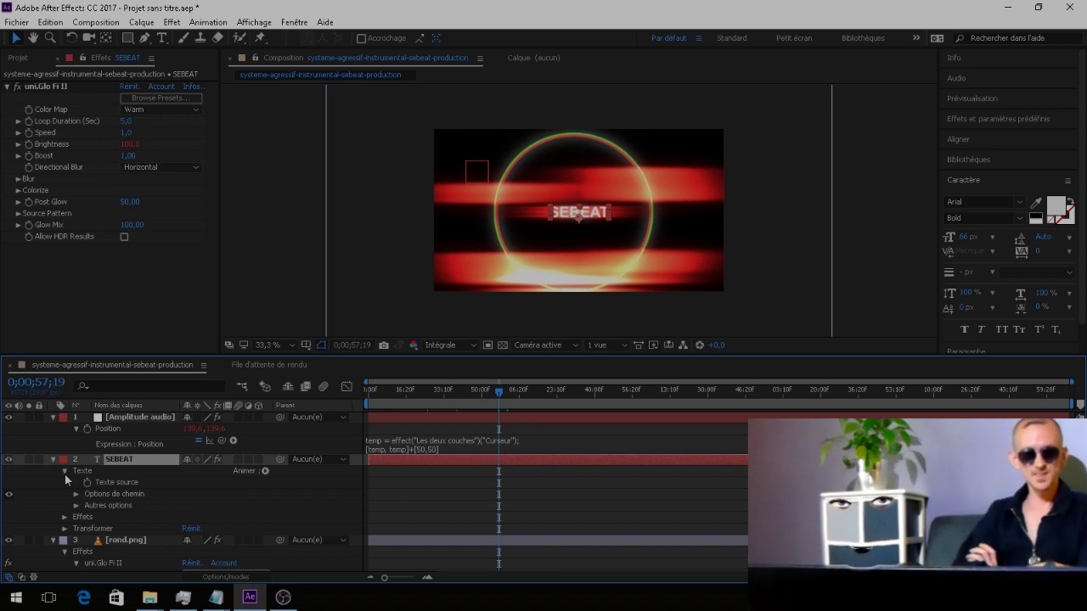
{"action": "left_click", "coordinate": [64, 472]}
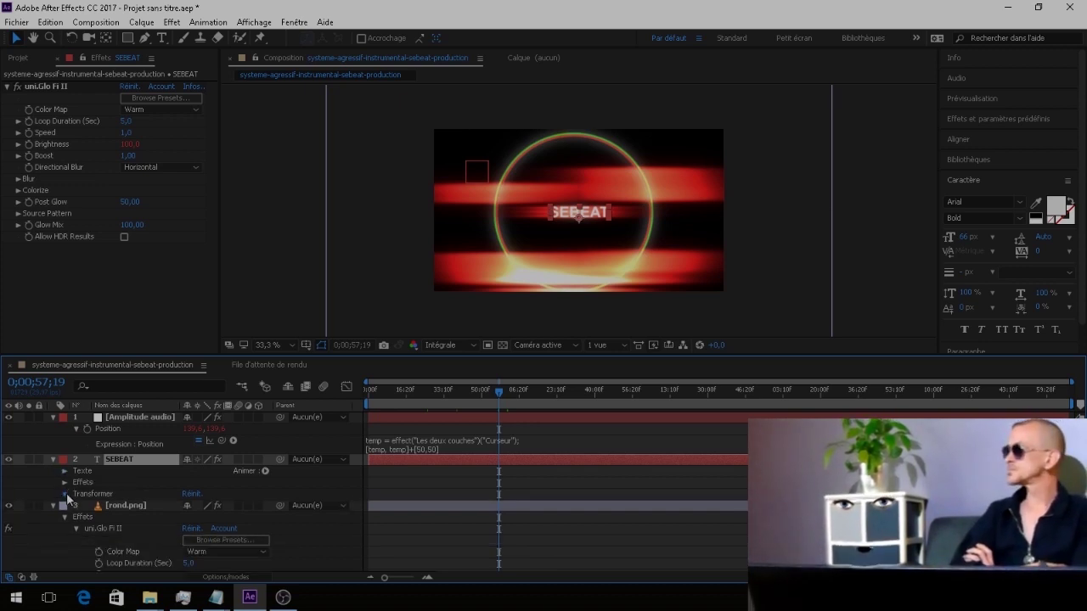
{"action": "left_click", "coordinate": [66, 493]}
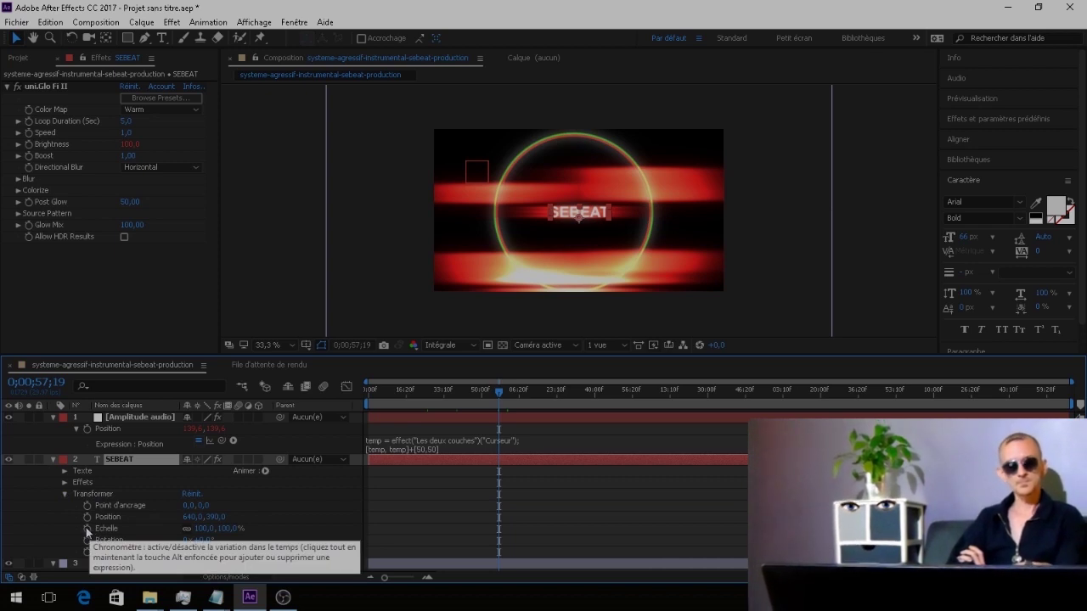
{"action": "left_click", "coordinate": [86, 528], "text": "alt"}
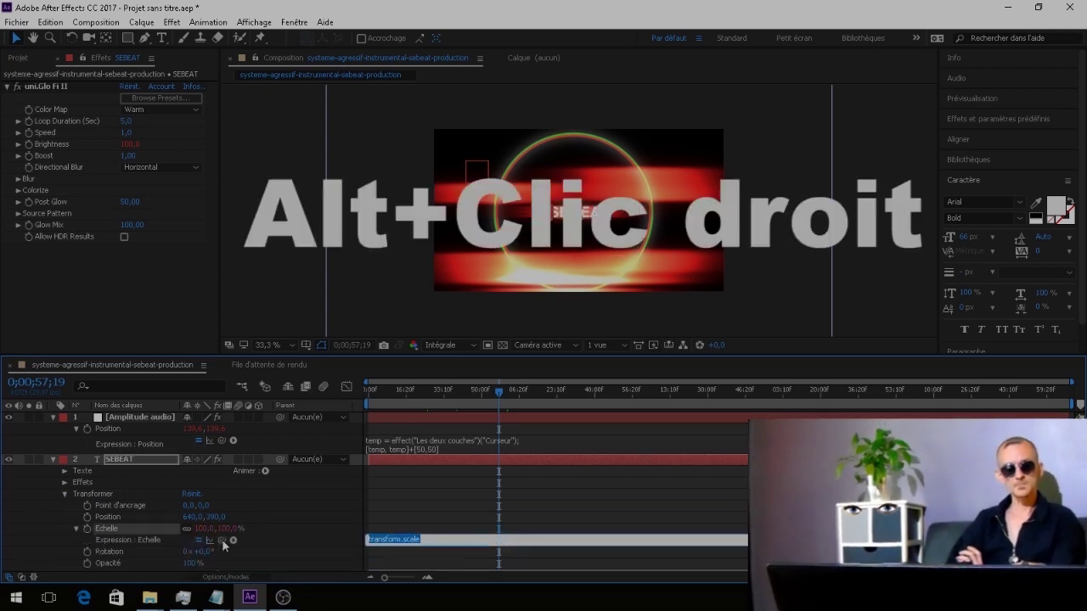
{"action": "left_click", "coordinate": [281, 239]}
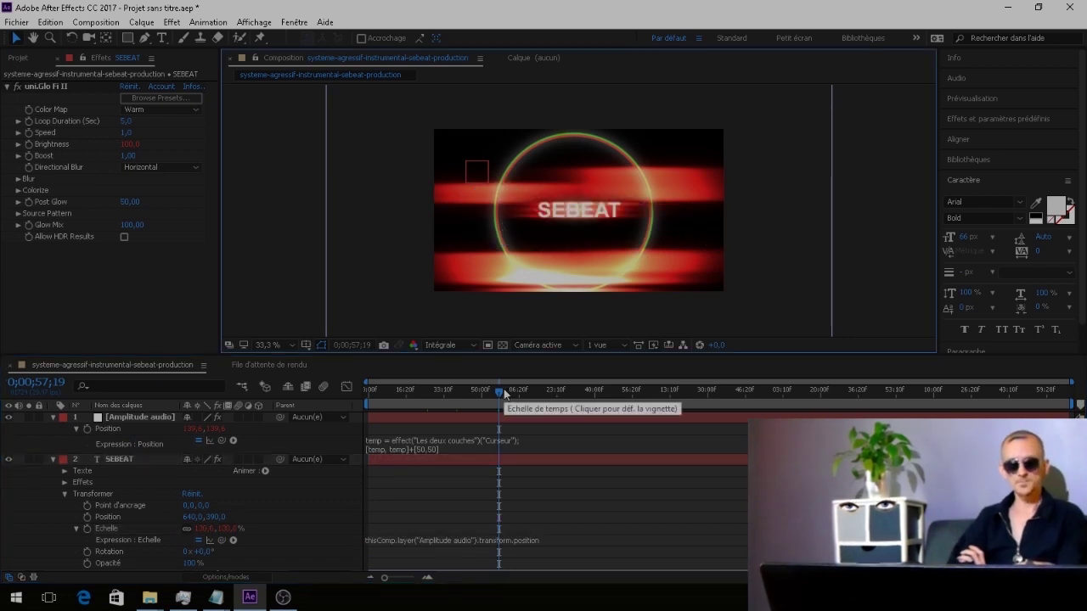
Step: Set the preview resolution to Un quart and scrub the timeline to check the title's scaling
{"action": "left_click_drag", "start_coordinate": [504, 392], "coordinate": [481, 395]}
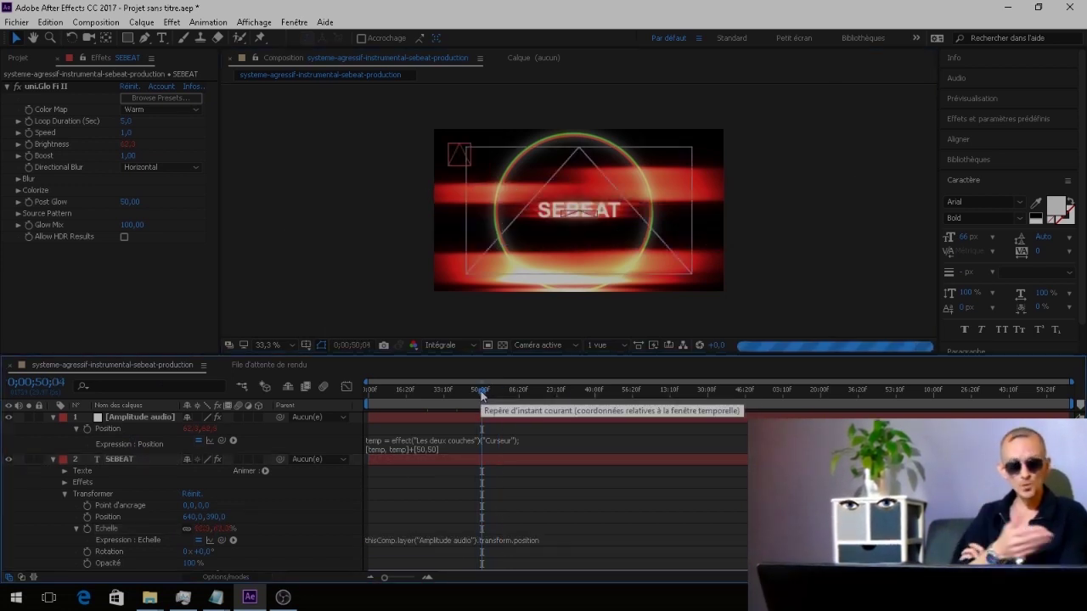
{"action": "left_click", "coordinate": [443, 344]}
{"action": "left_click", "coordinate": [482, 425]}
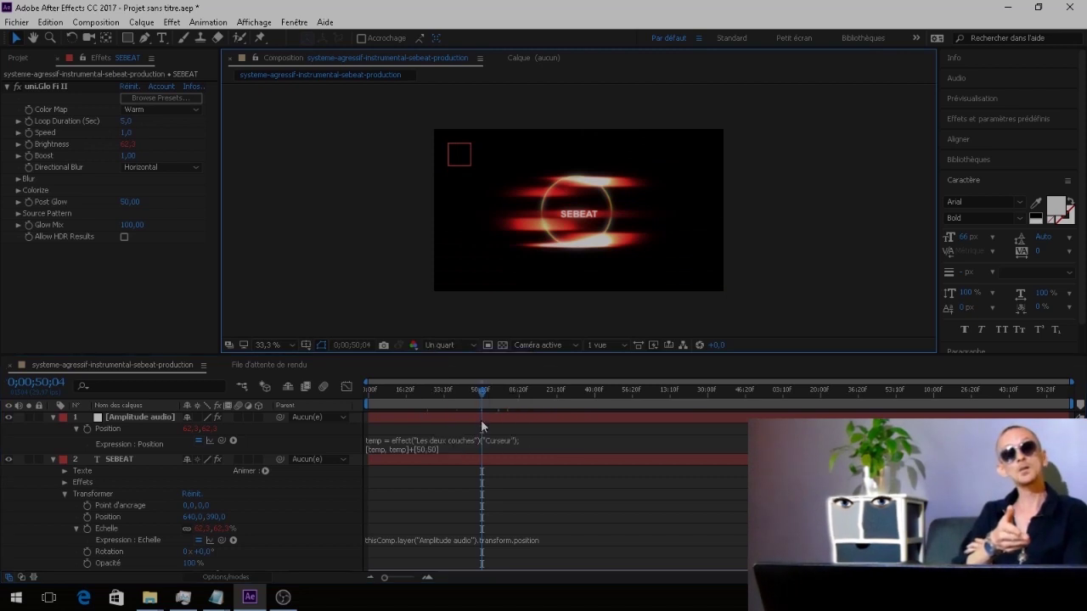
{"action": "left_click", "coordinate": [487, 391]}
{"action": "left_click_drag", "start_coordinate": [488, 391], "coordinate": [504, 392]}
{"action": "left_click", "coordinate": [245, 227]}
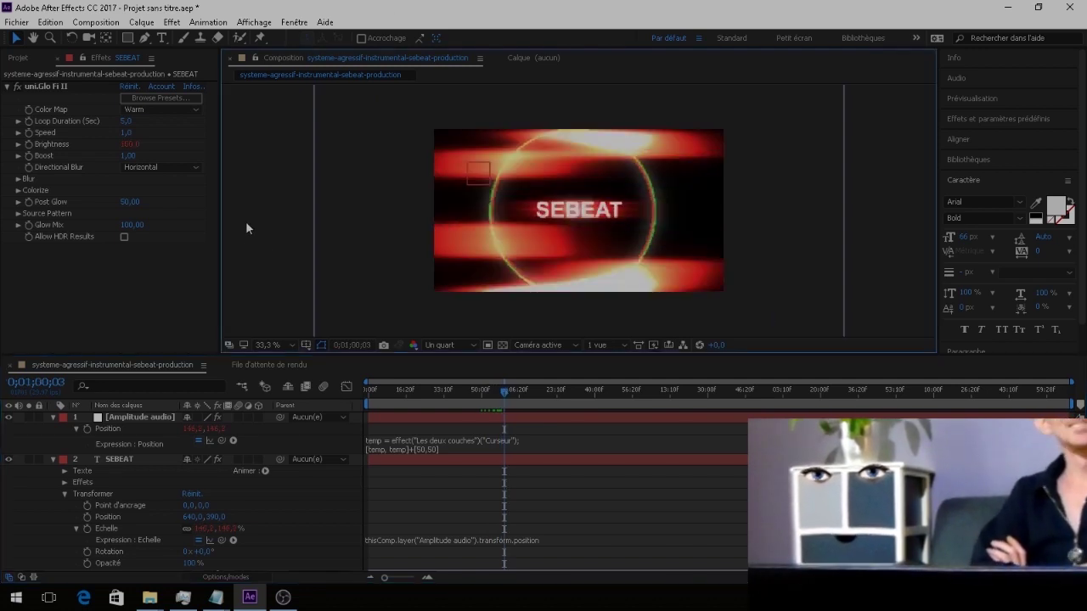
Step: Add the composition to the render queue and set its output module format to QuickTime
{"action": "left_click", "coordinate": [90, 22]}
{"action": "left_click", "coordinate": [170, 135]}
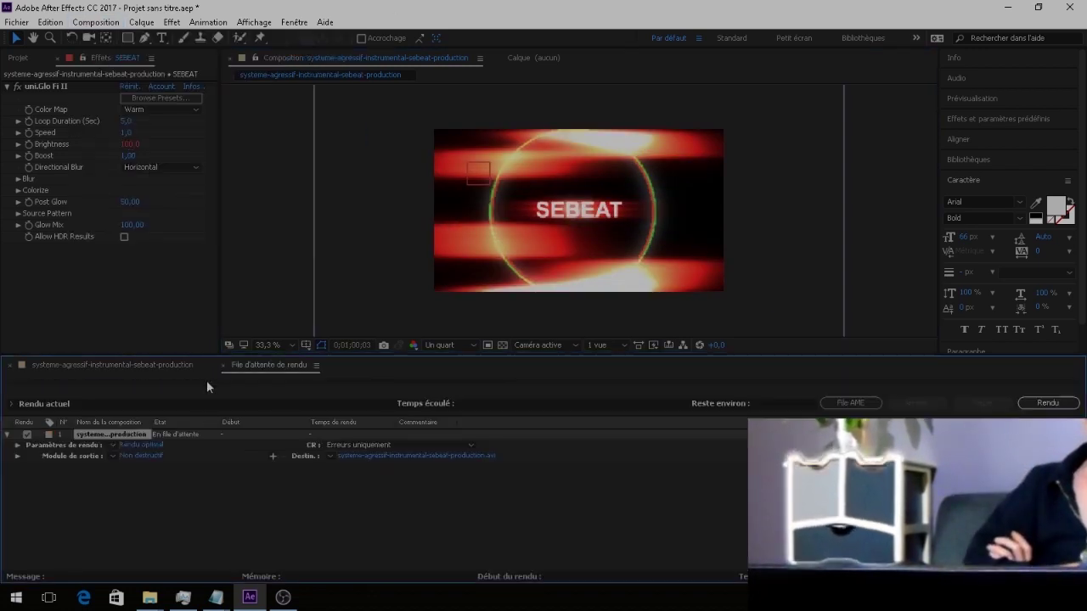
{"action": "left_click", "coordinate": [128, 456]}
{"action": "left_click", "coordinate": [739, 136]}
{"action": "left_click", "coordinate": [752, 290]}
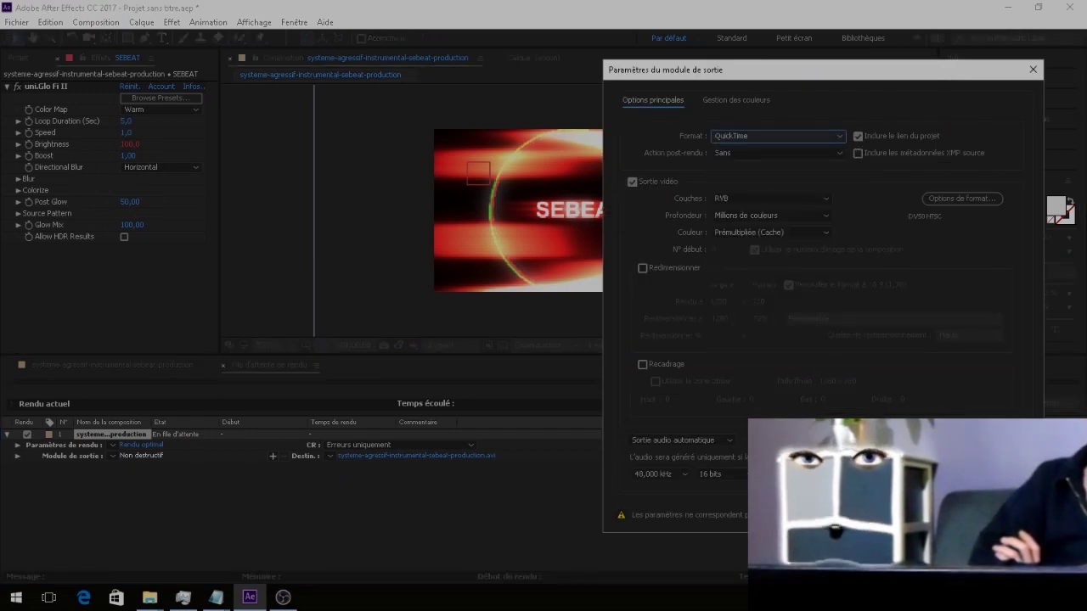
{"action": "left_click", "coordinate": [985, 515]}
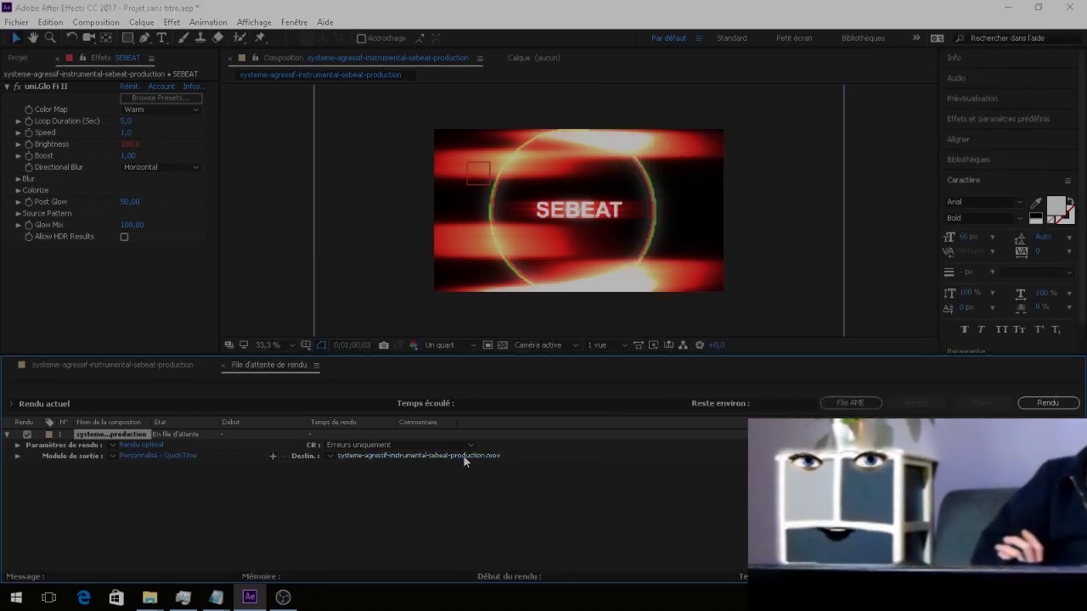
Step: Set the output file to systeme-agressif-instrumental-sebeat-production 2.mov and start the render
{"action": "left_click", "coordinate": [464, 459]}
{"action": "left_click", "coordinate": [333, 399]}
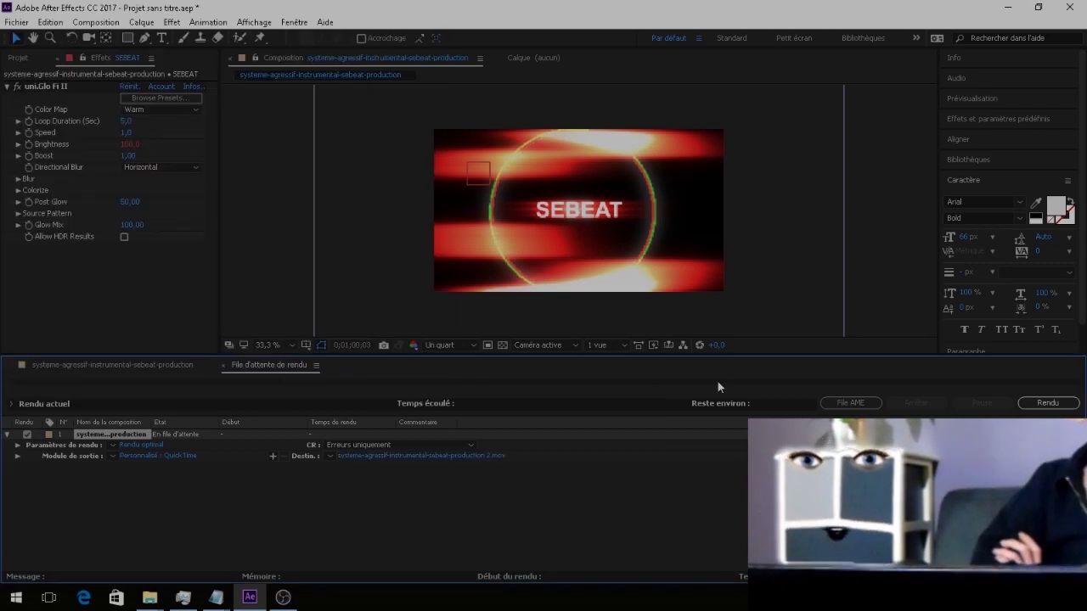
{"action": "left_click", "coordinate": [1047, 403]}
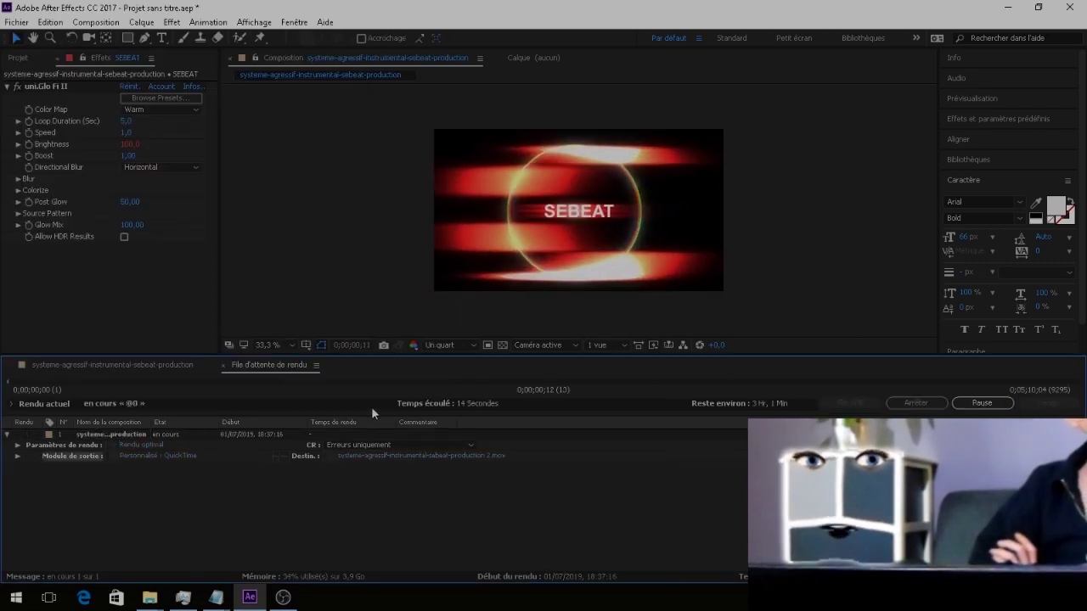